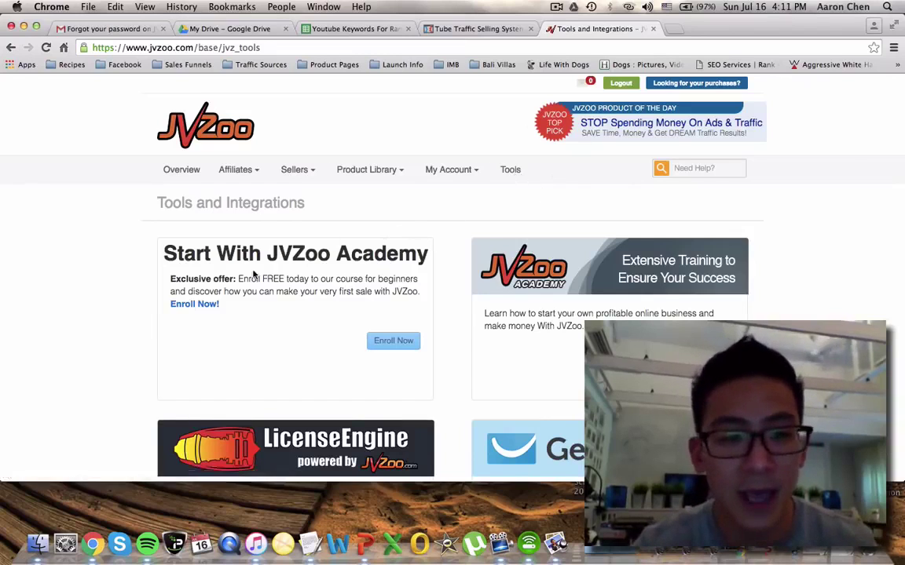
scroll(123, 250, down, 1)
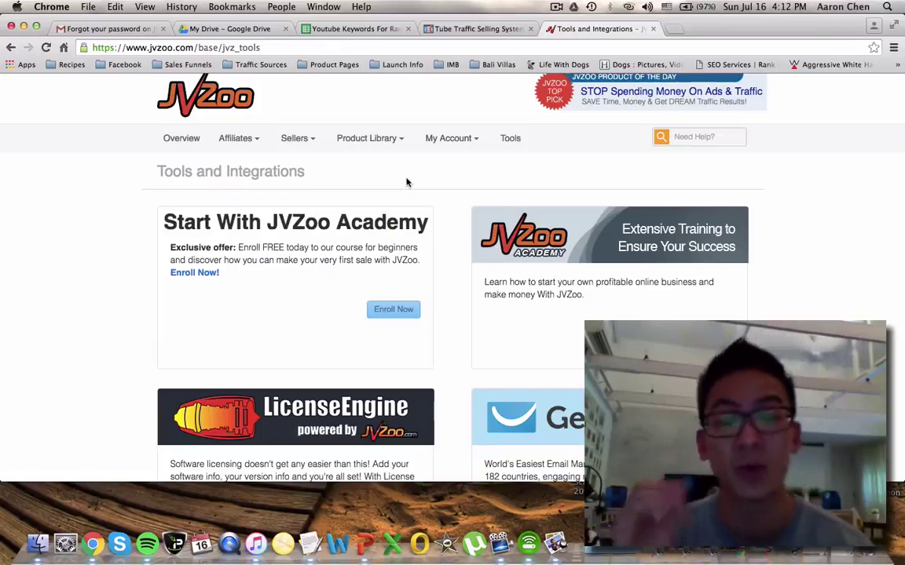
scroll(406, 182, up, 2)
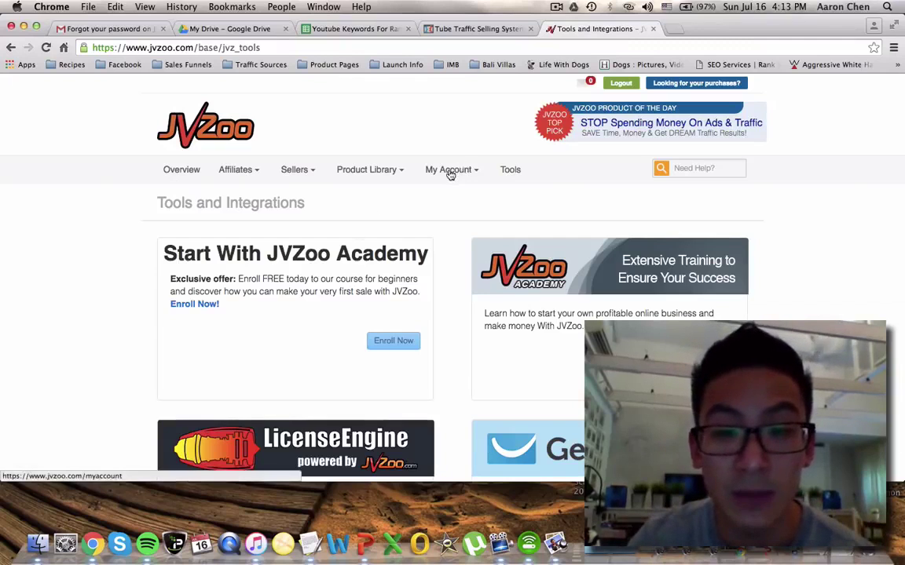
mouse_move(450, 173)
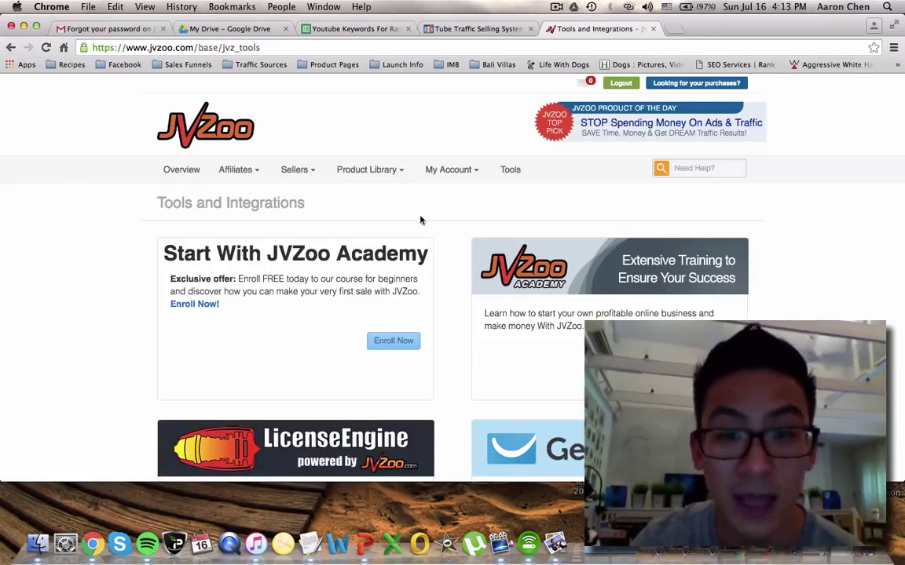
scroll(408, 227, down, 2)
scroll(384, 247, up, 2)
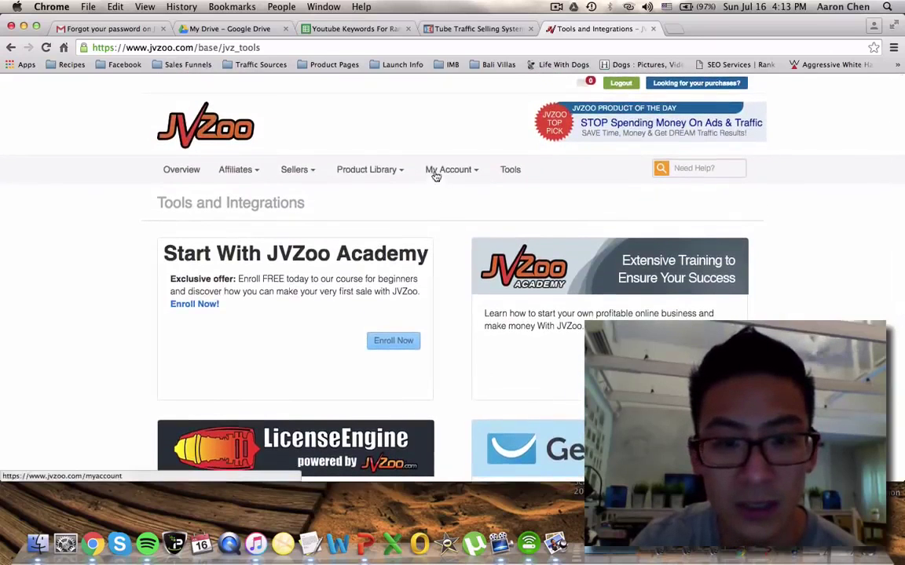
Open the JVZoo Product Library to reach the consumer marketplace
click(373, 173)
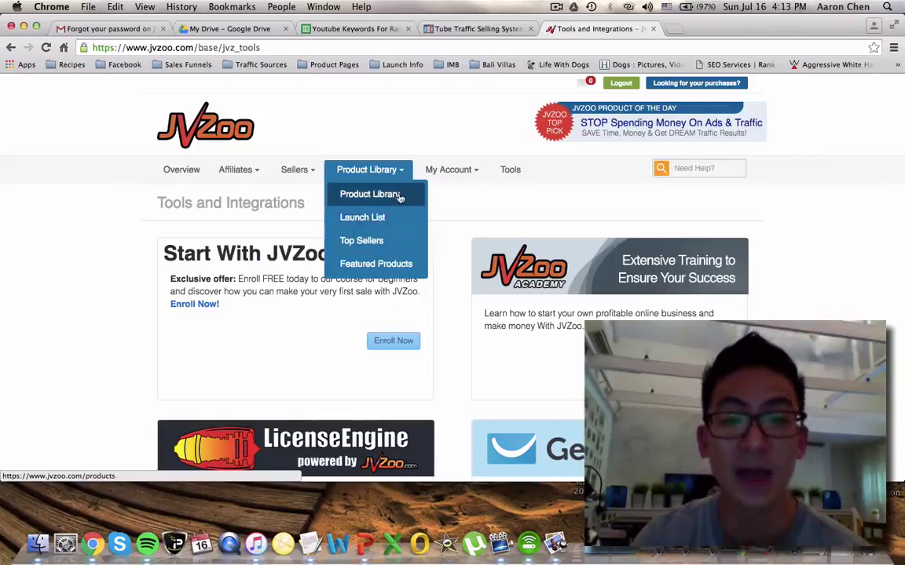
click(398, 197)
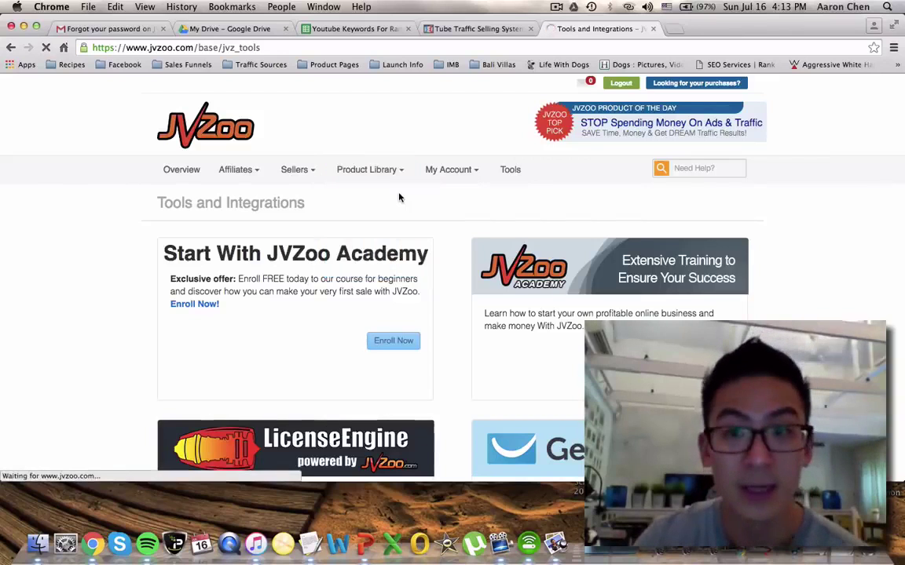
scroll(82, 255, down, 2)
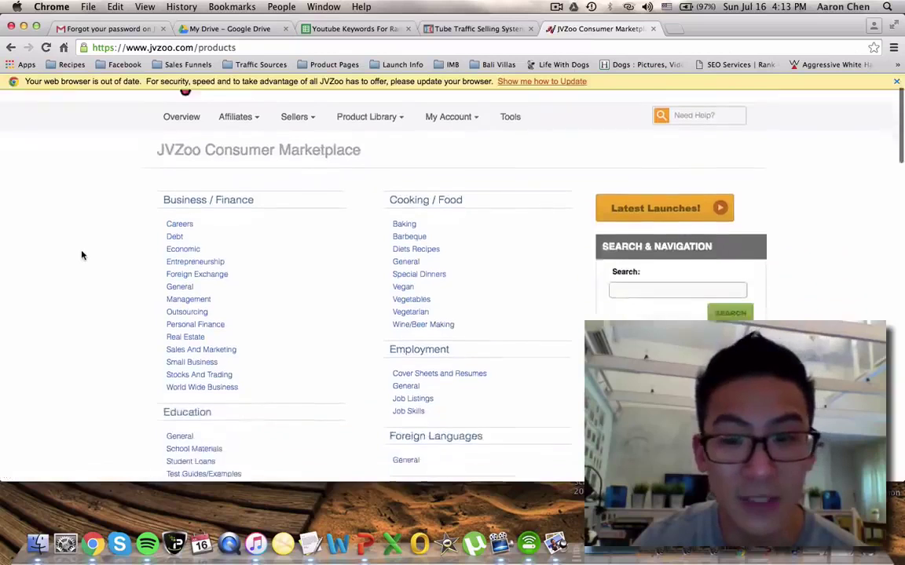
scroll(82, 255, up, 2)
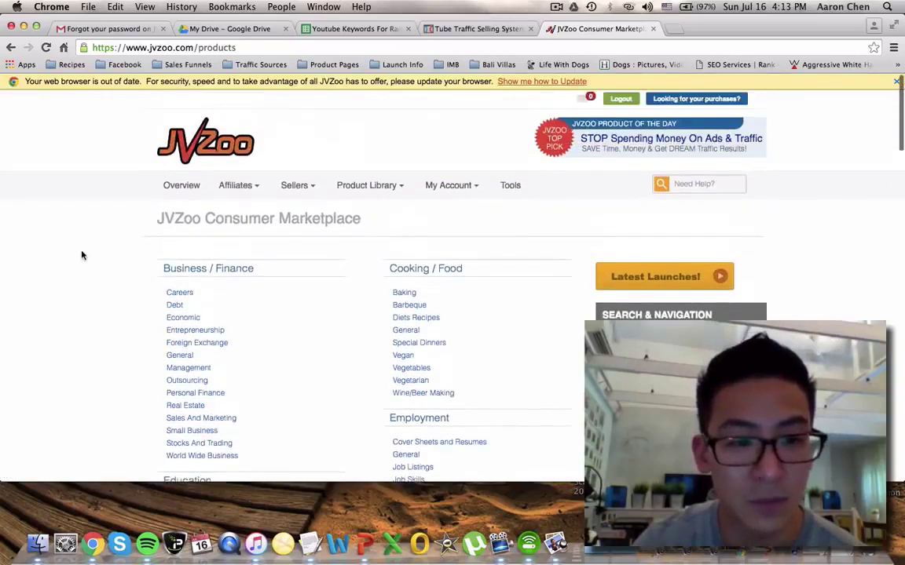
Look through the marketplace's product categories and subcategories, from Business / Finance down to Self Improvement and Software
scroll(82, 255, down, 3)
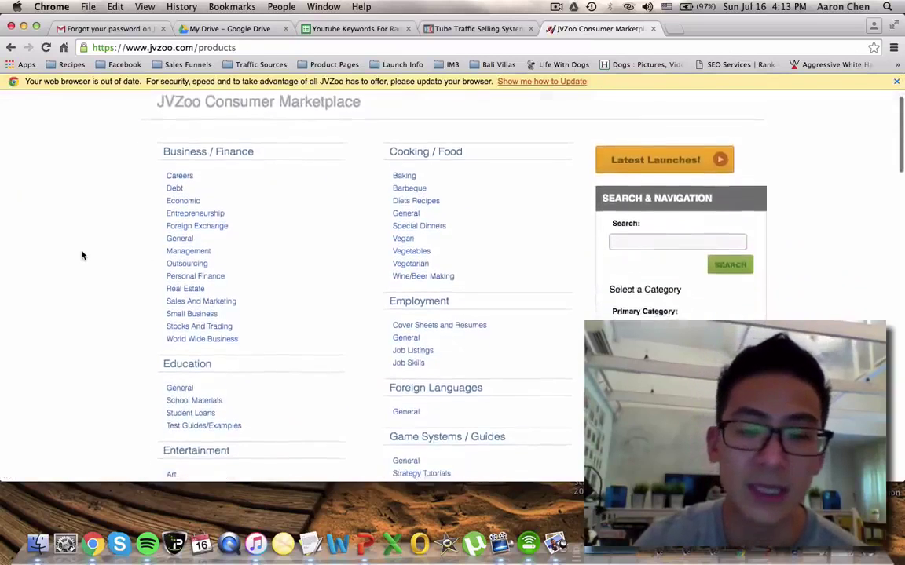
scroll(81, 255, down, 1)
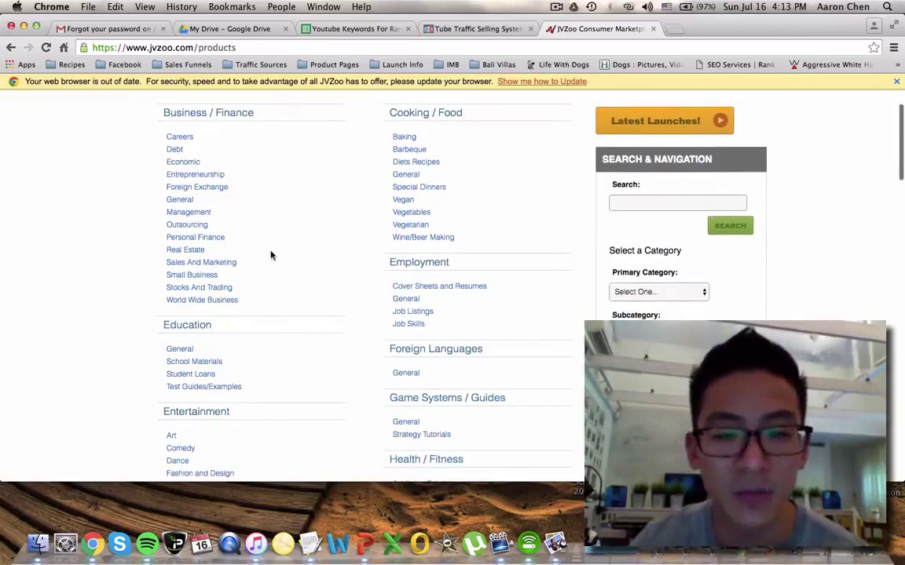
scroll(271, 252, down, 1)
scroll(285, 286, down, 1)
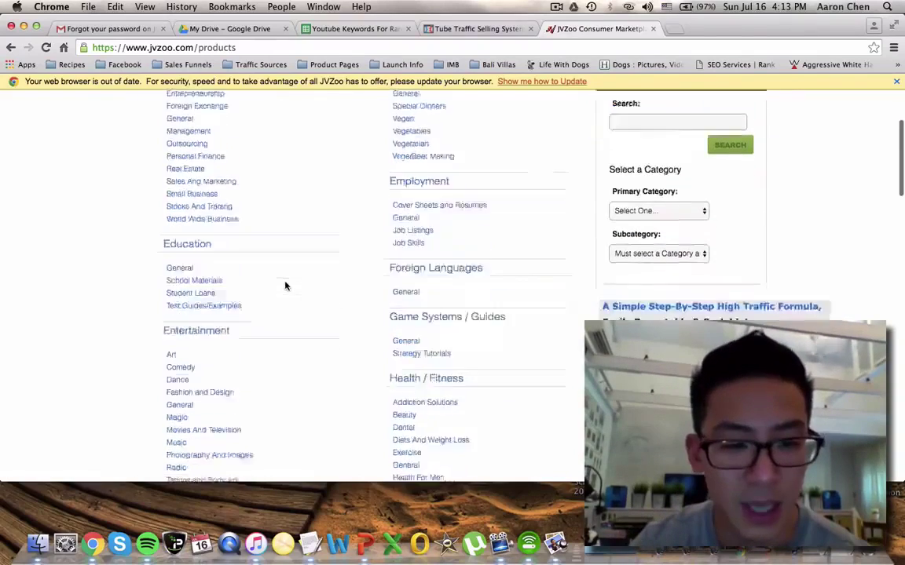
scroll(269, 246, down, 3)
scroll(471, 247, down, 3)
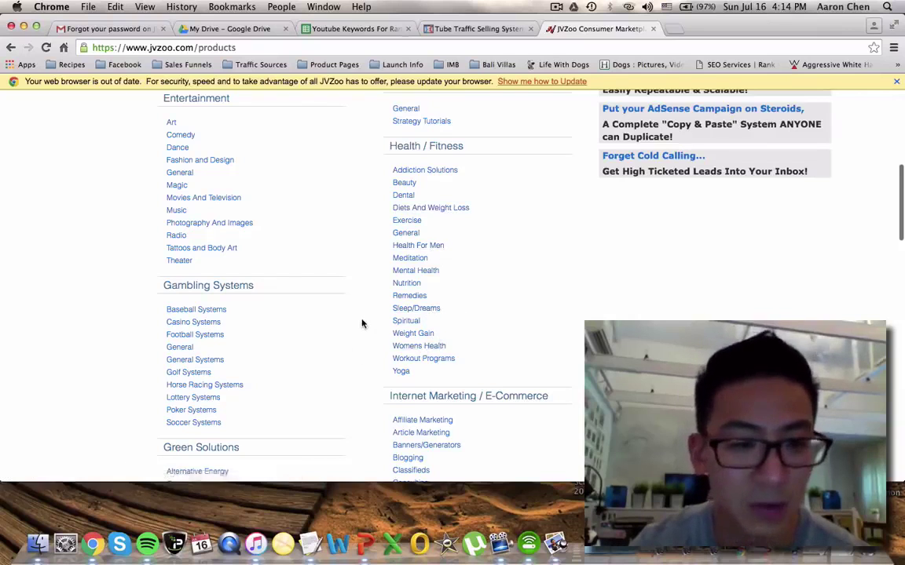
scroll(364, 322, down, 5)
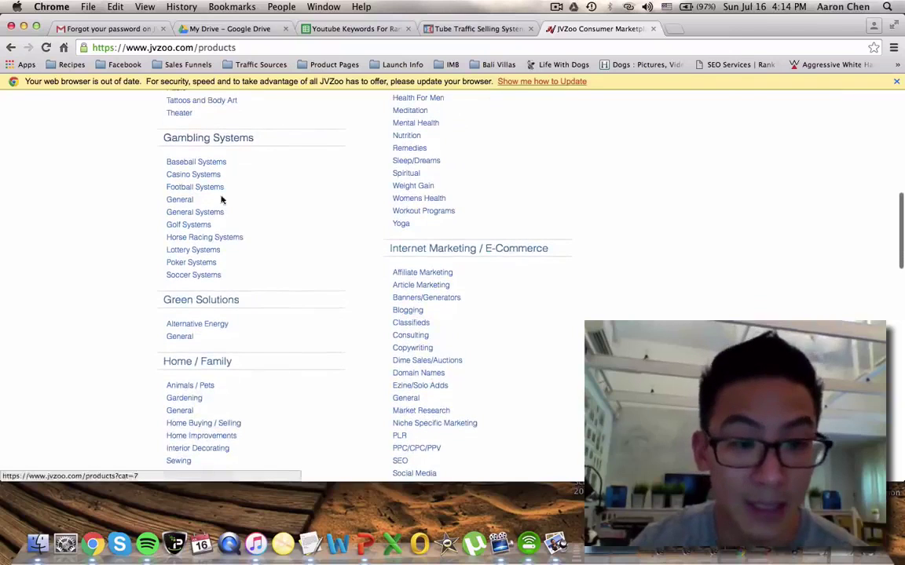
scroll(314, 276, down, 2)
scroll(312, 276, down, 2)
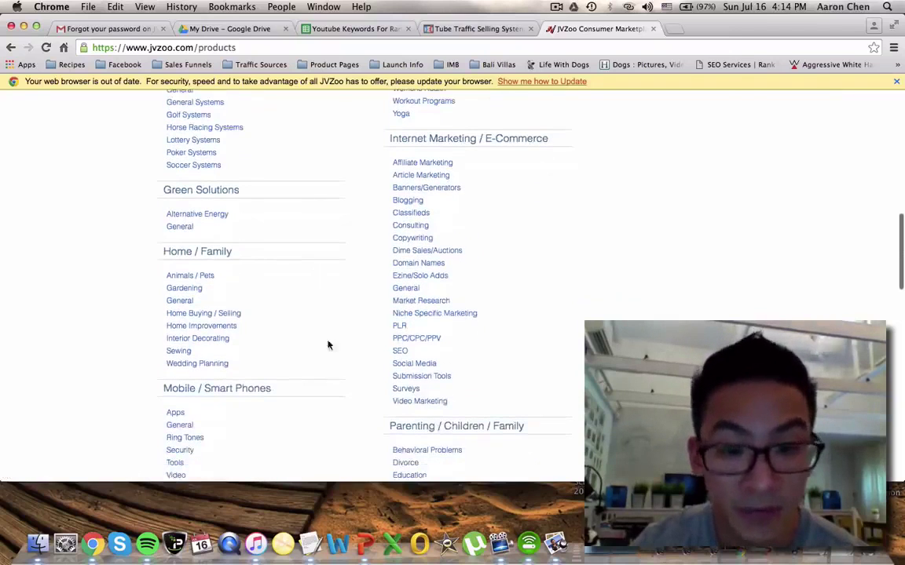
scroll(333, 292, down, 2)
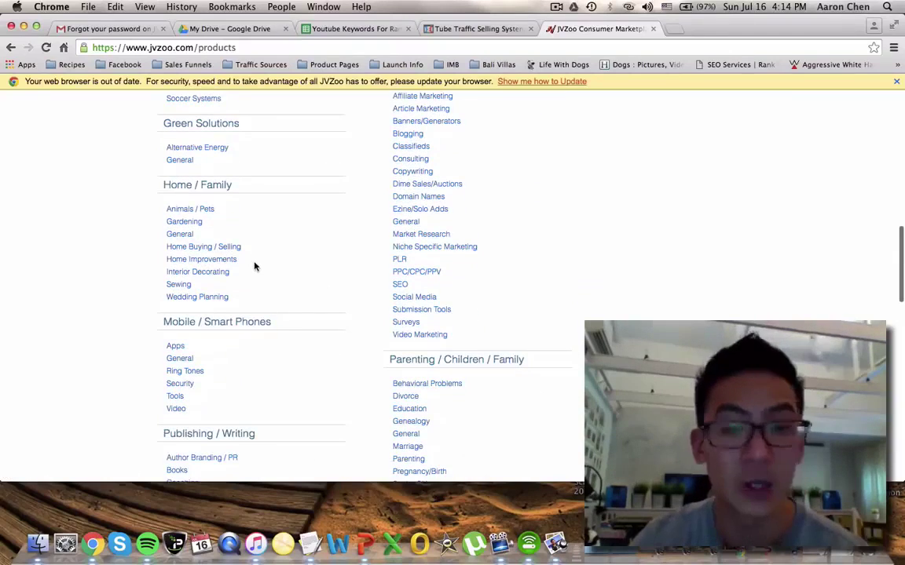
scroll(330, 255, down, 1)
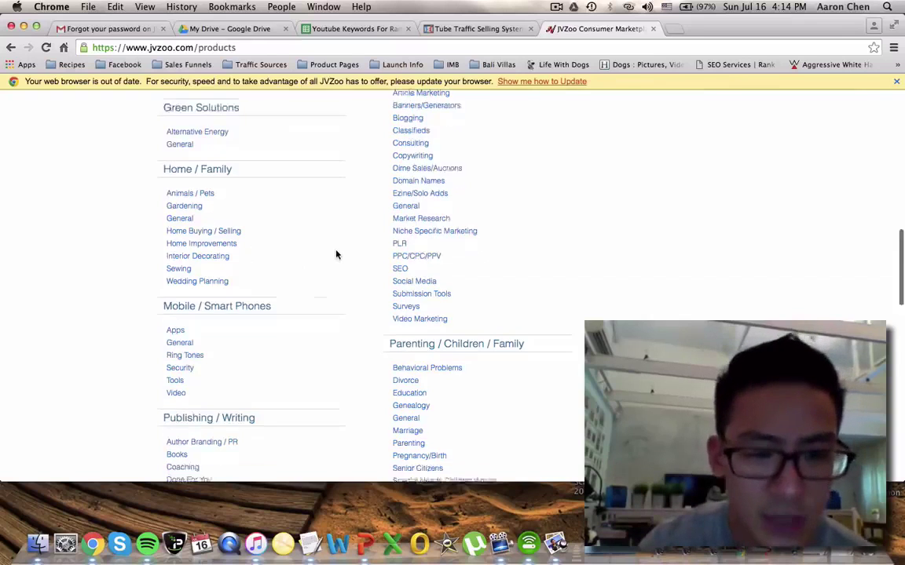
scroll(336, 255, down, 3)
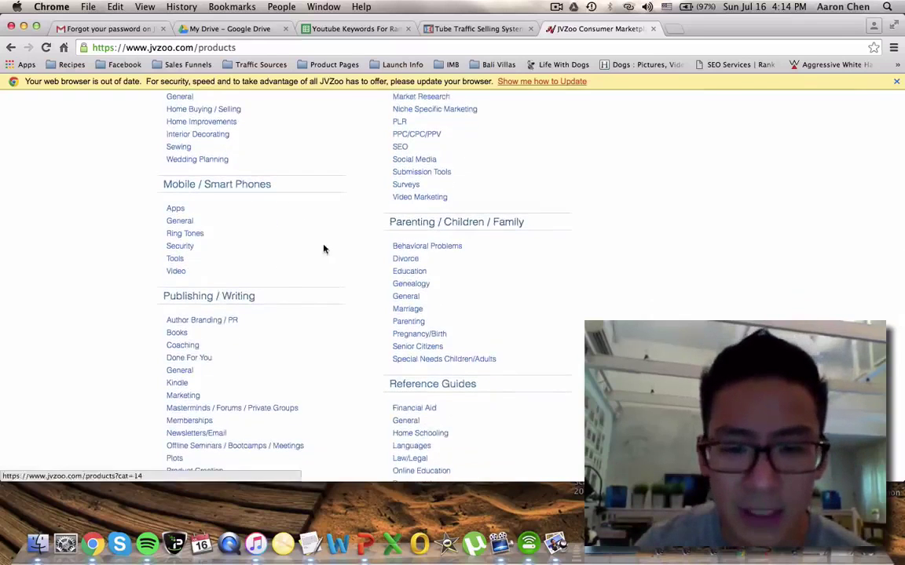
scroll(323, 248, down, 4)
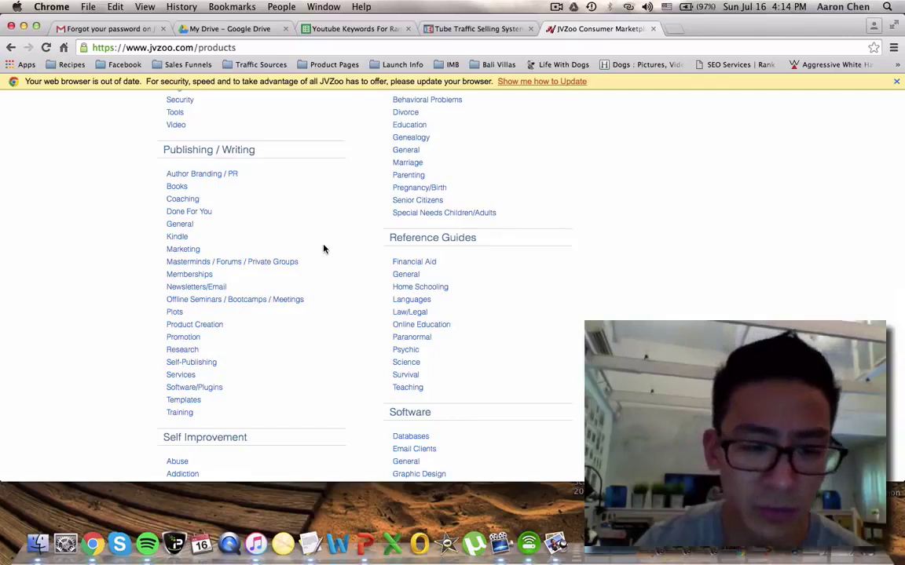
scroll(323, 248, down, 4)
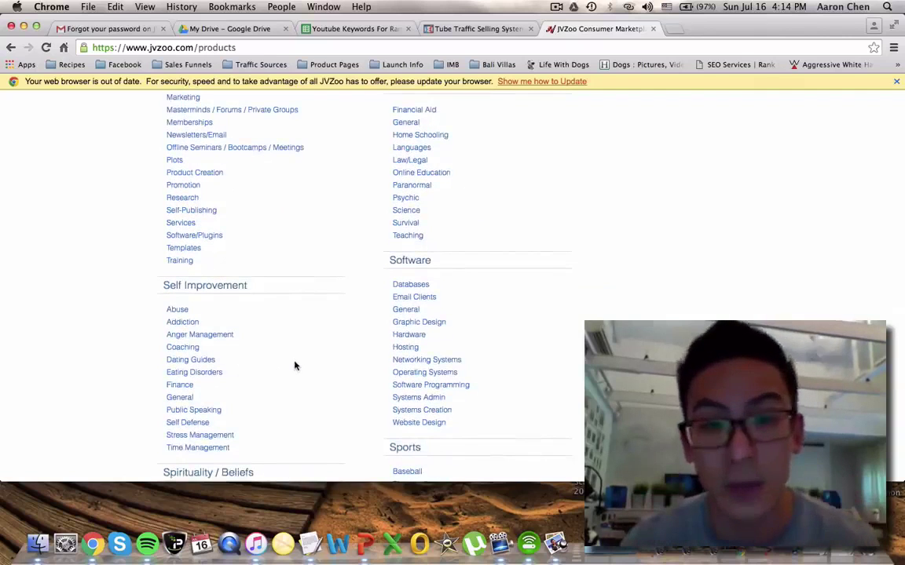
scroll(295, 365, up, 20)
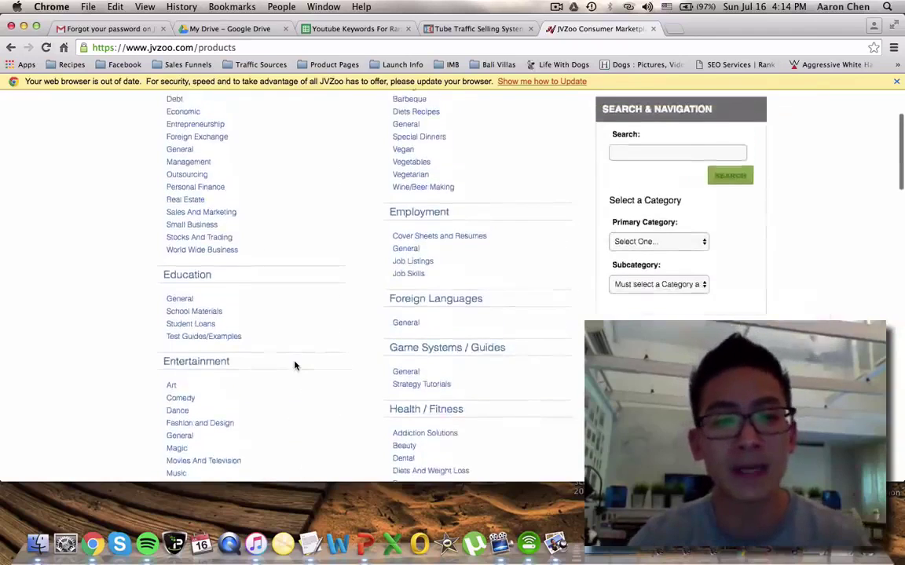
scroll(295, 366, up, 5)
scroll(333, 301, down, 2)
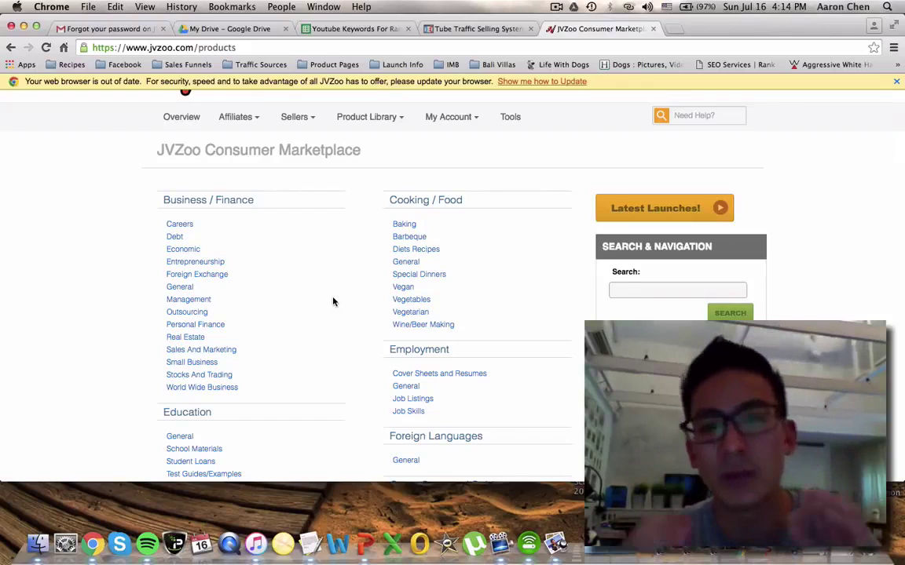
Open the Top Sellers list of the product library
scroll(333, 300, up, 2)
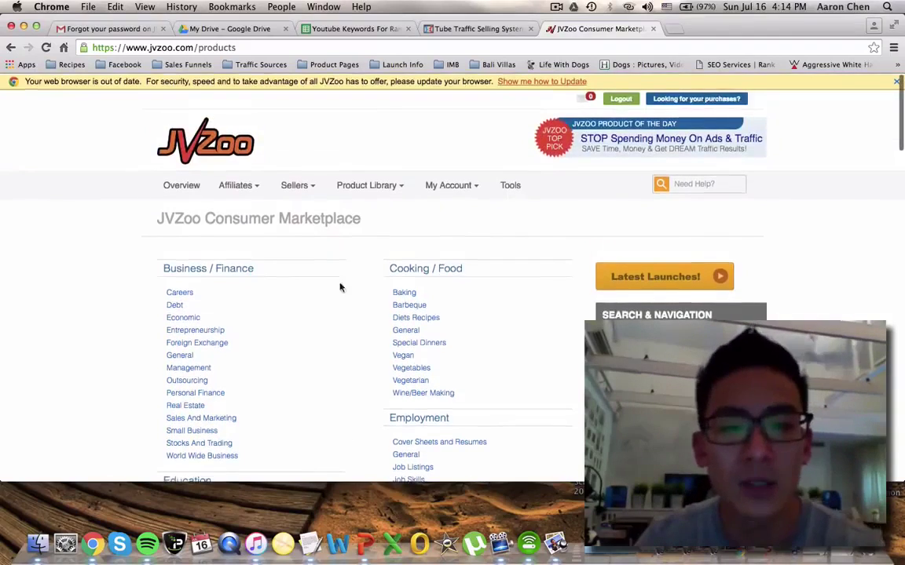
click(369, 189)
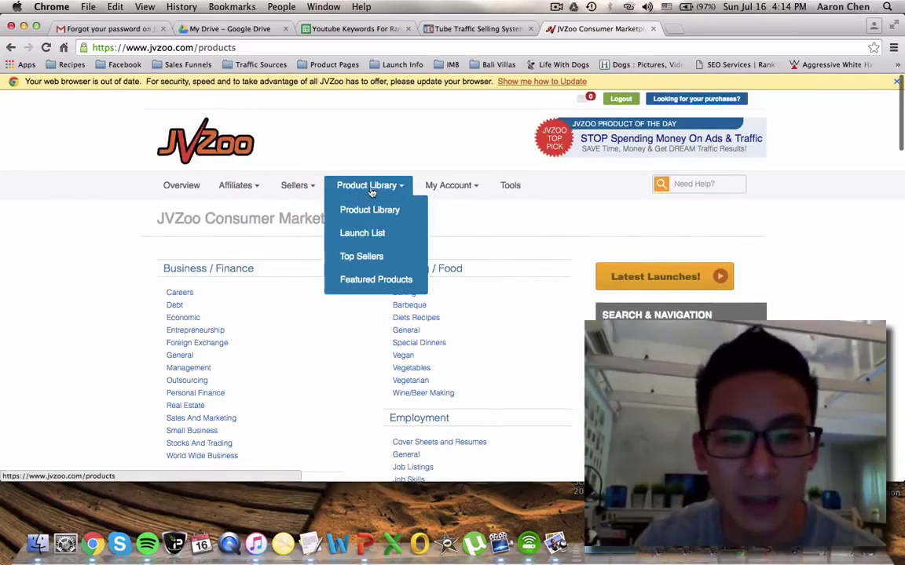
click(383, 258)
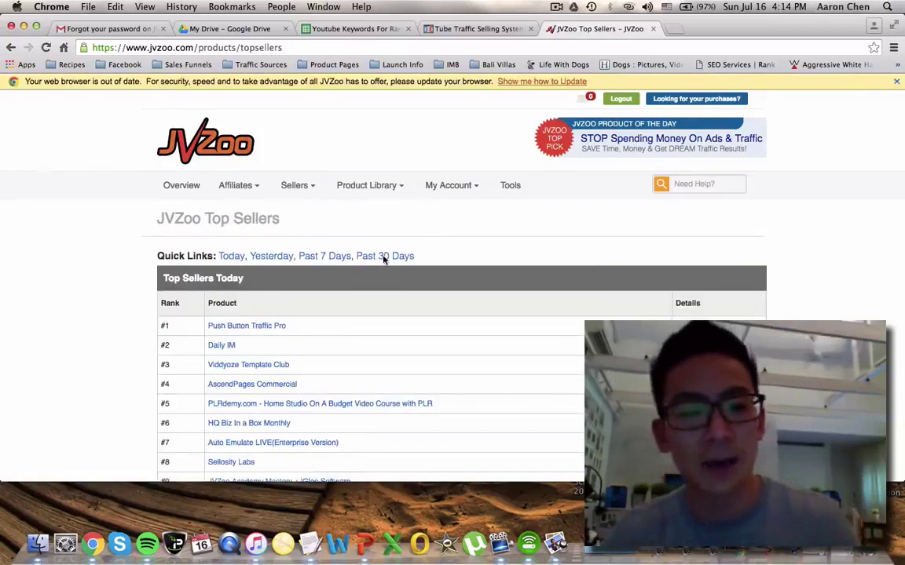
Review the top seller rankings and open the affiliate details of Viddyoze Live Action (Commercial) under Top Sellers Past 30 Days
scroll(111, 251, down, 3)
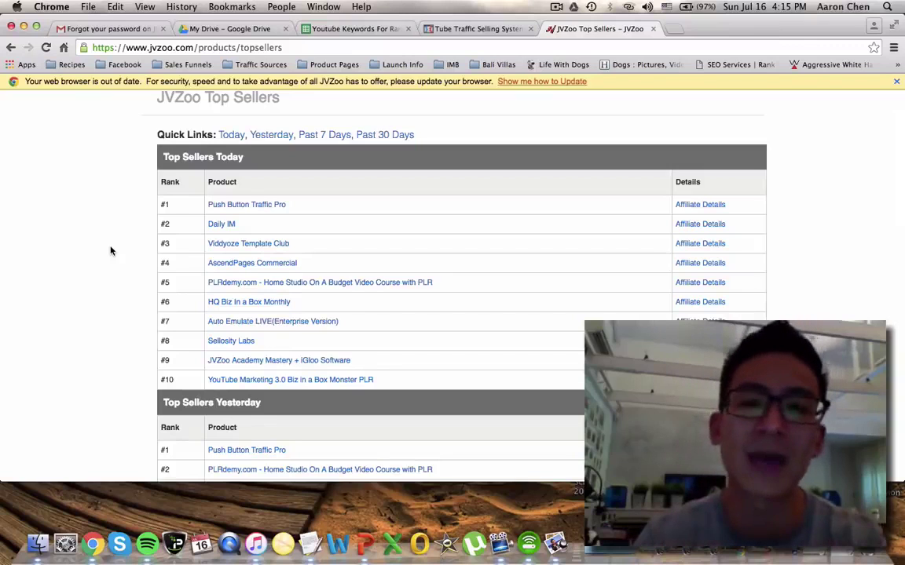
scroll(111, 250, down, 1)
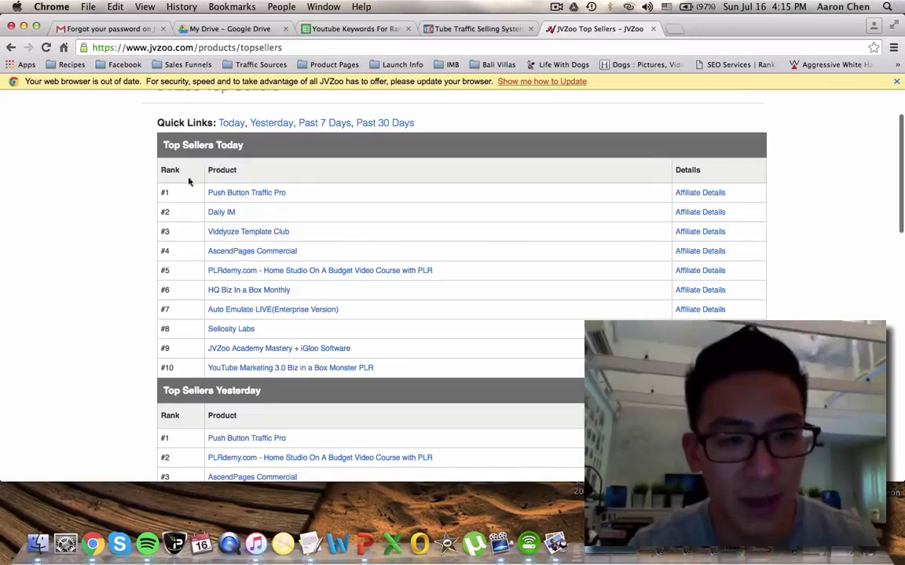
scroll(103, 270, down, 3)
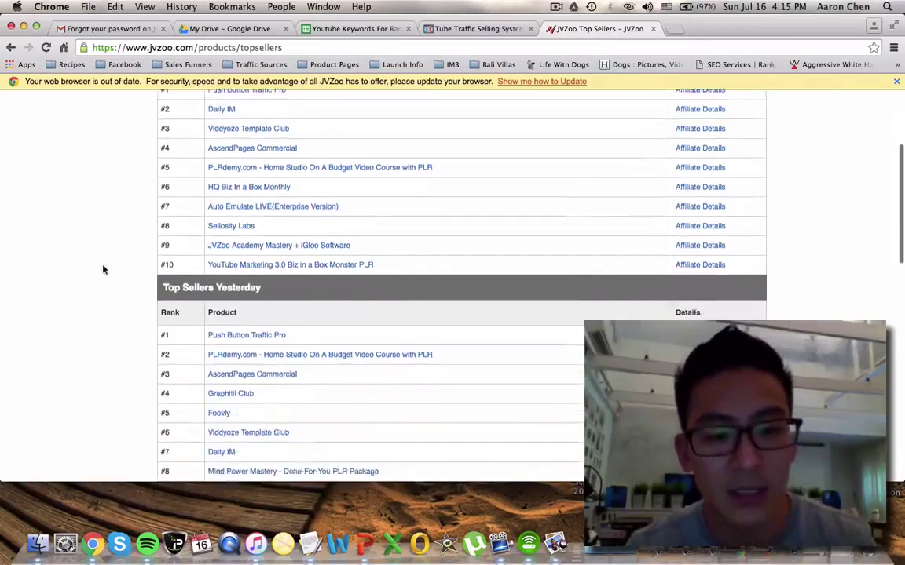
scroll(103, 269, down, 10)
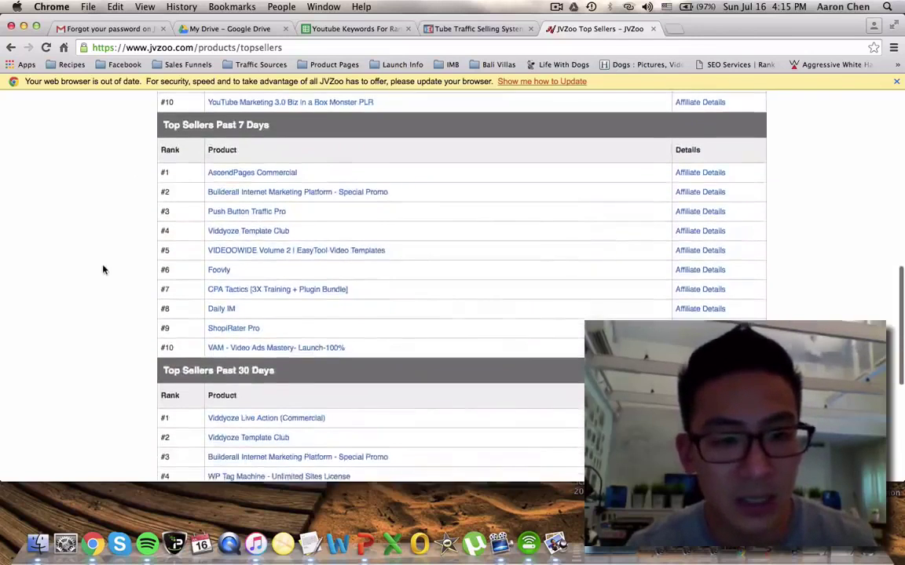
scroll(103, 269, down, 6)
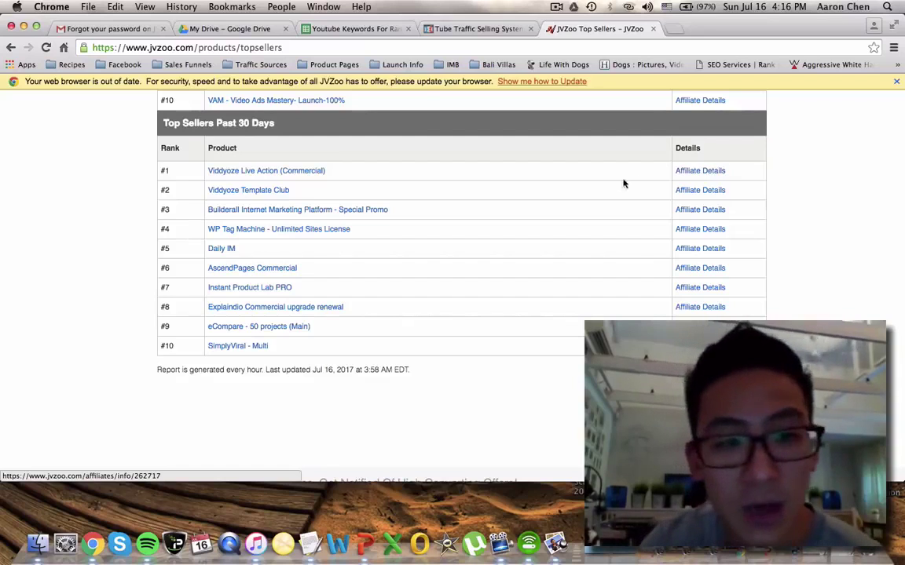
click(704, 172)
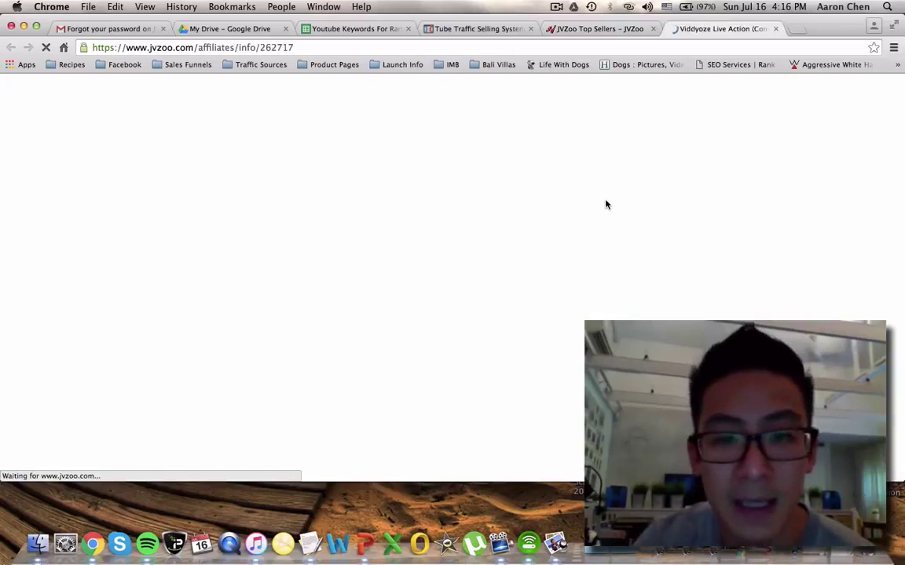
Close the Profit Scanner announcement covering the product's affiliate page
scroll(518, 240, down, 1)
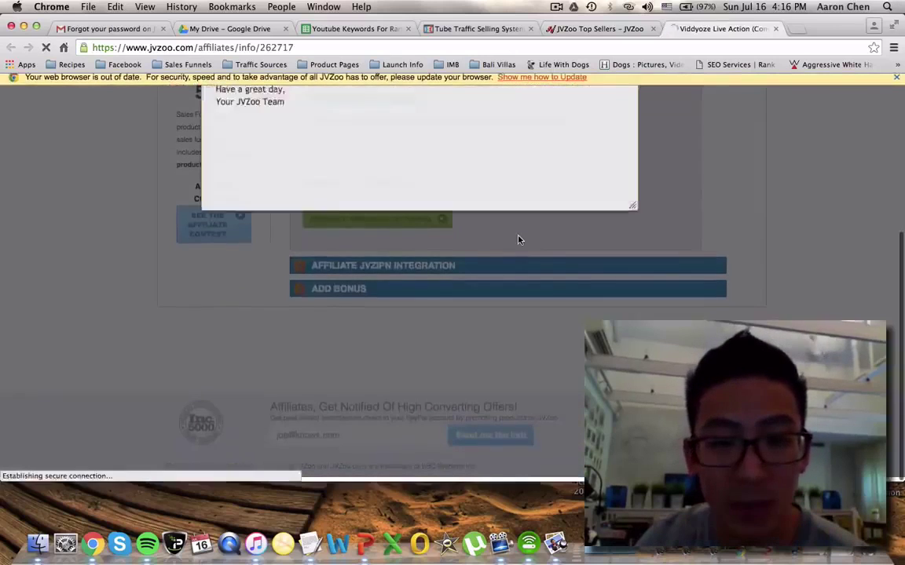
scroll(760, 213, up, 3)
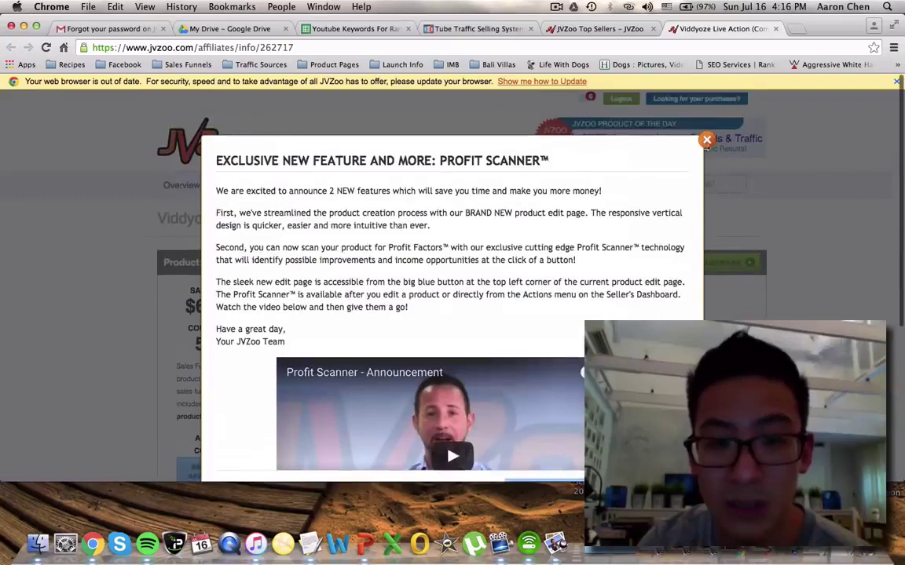
scroll(730, 157, down, 1)
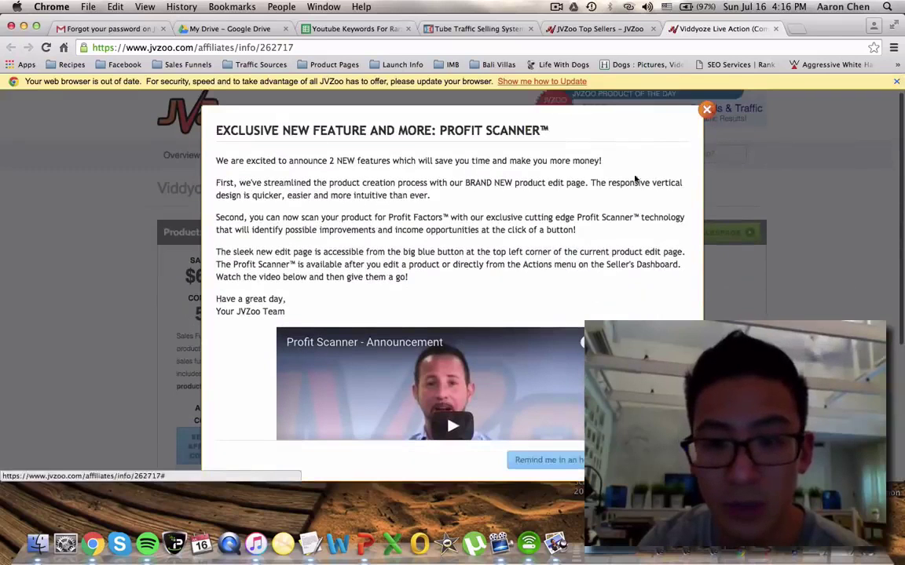
click(706, 109)
Activate the message field of the Request Permission form for promoting Viddyoze Live Action (Commercial)
scroll(568, 200, down, 3)
scroll(567, 203, down, 1)
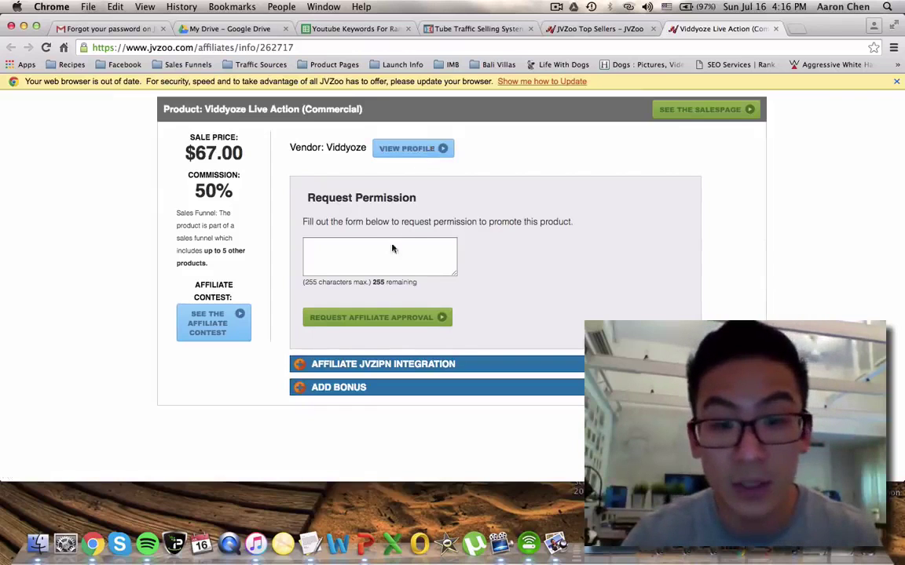
click(336, 252)
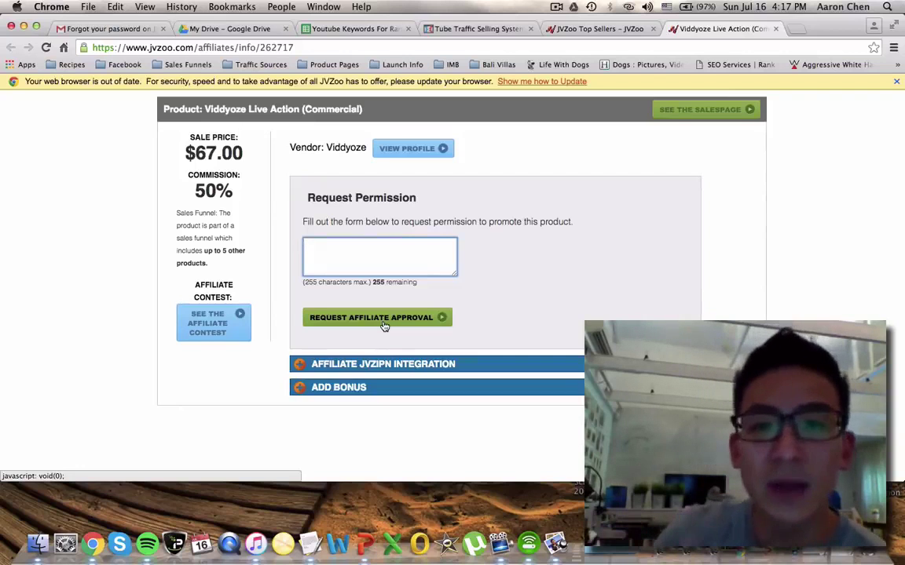
scroll(545, 208, up, 4)
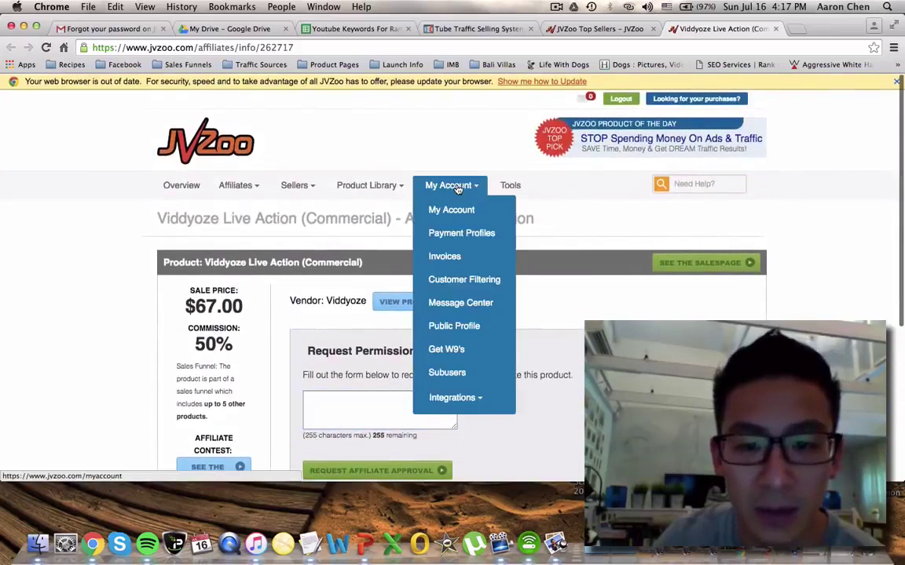
mouse_move(457, 188)
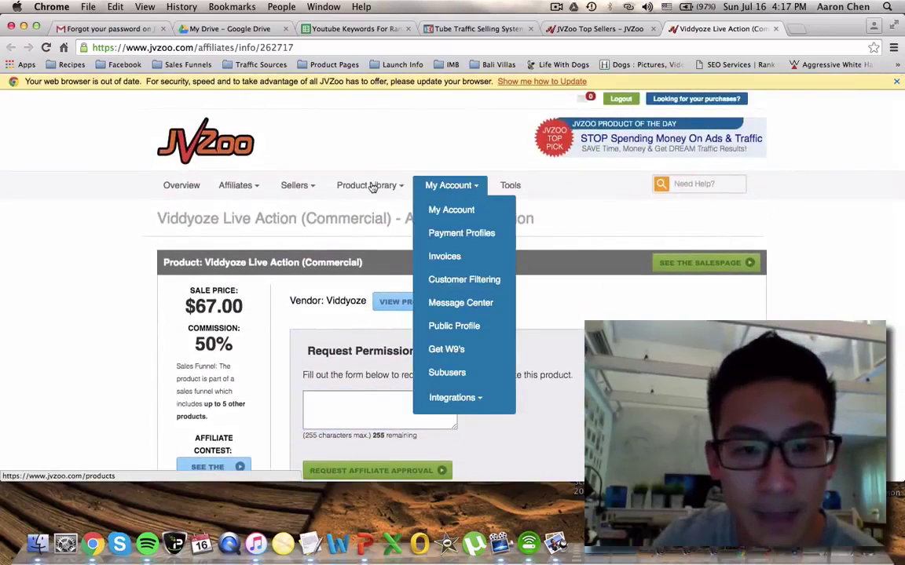
mouse_move(372, 187)
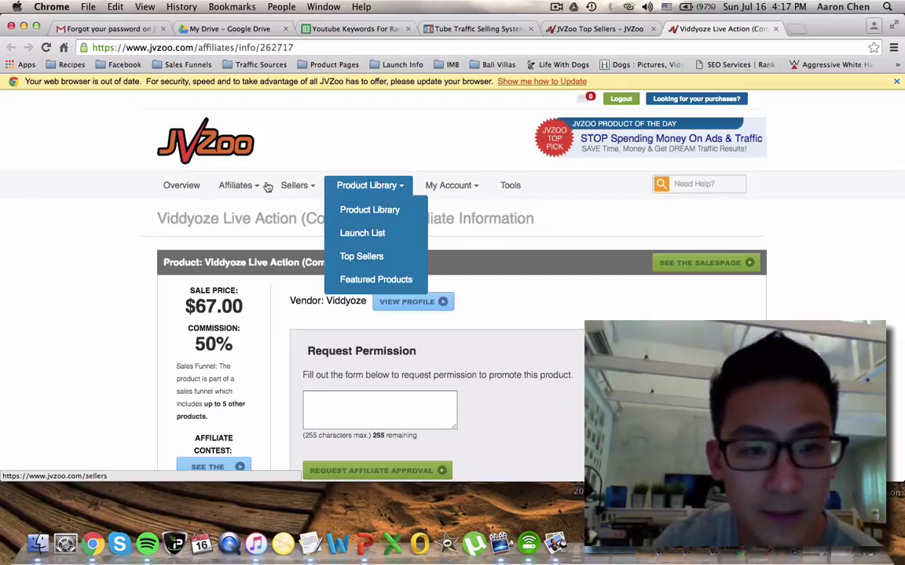
mouse_move(239, 191)
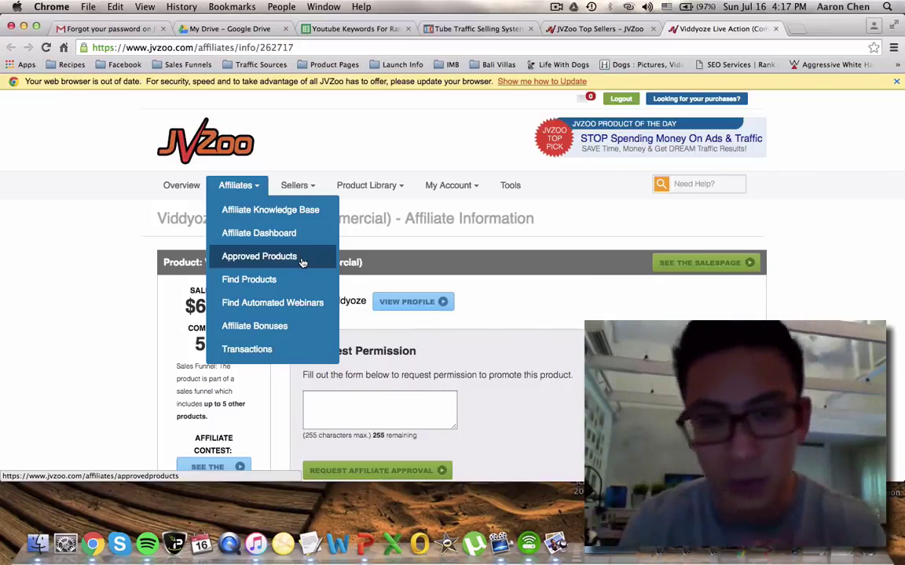
click(103, 266)
scroll(554, 328, down, 2)
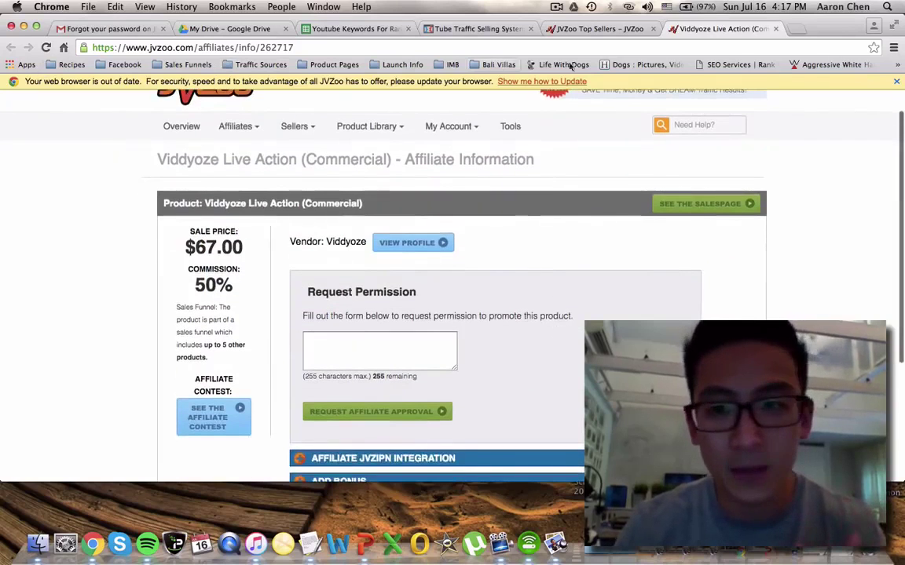
Open the sales page of Viddyoze Live Action (Commercial) from the JVZoo Top Sellers list and pause its intro video
click(605, 30)
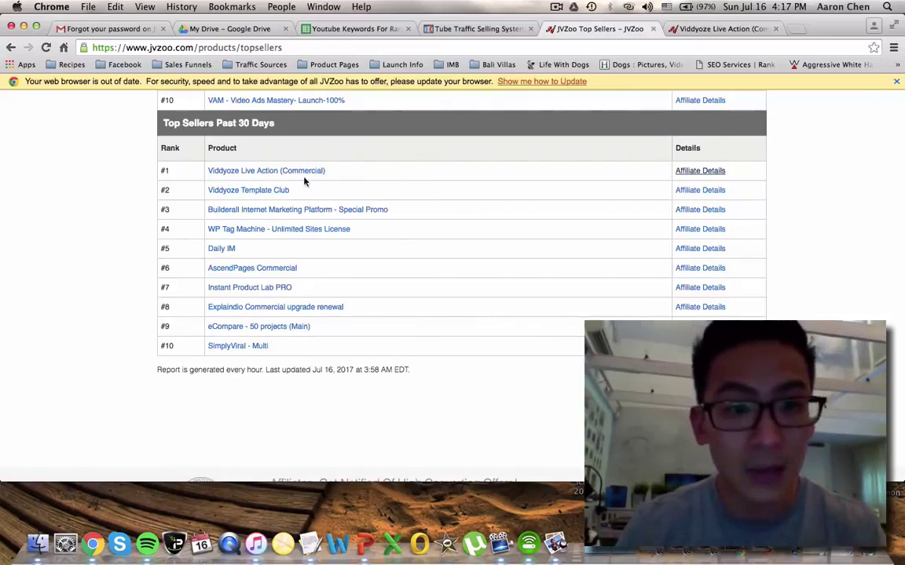
click(287, 173)
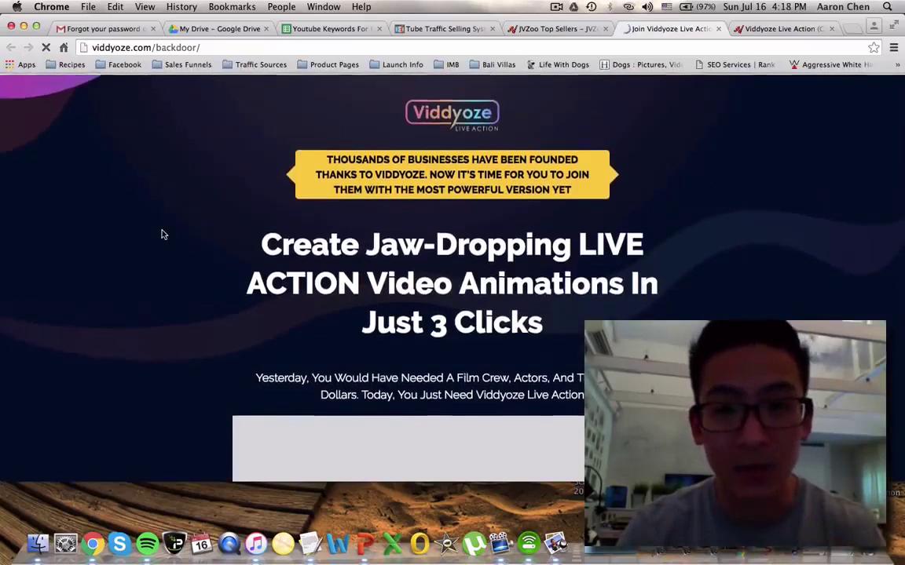
scroll(163, 234, down, 3)
scroll(163, 234, down, 3)
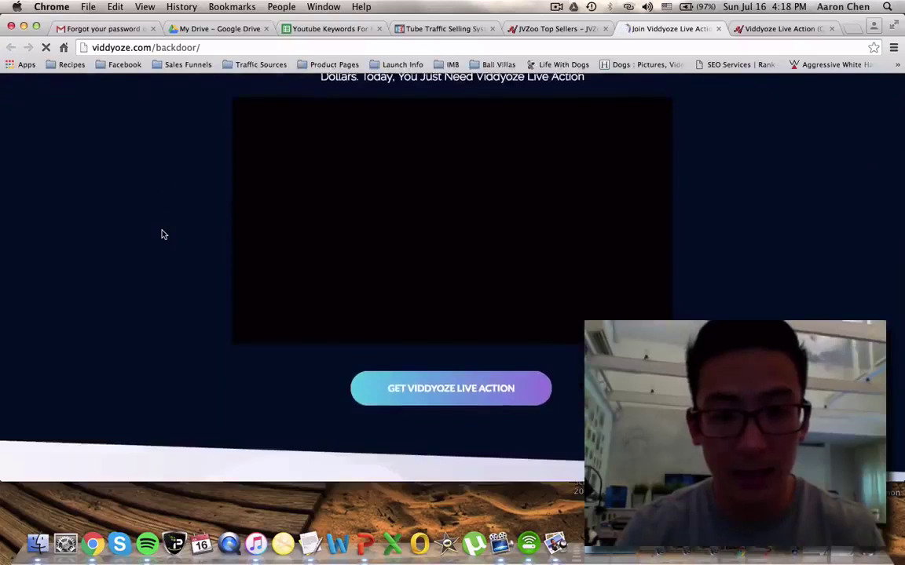
scroll(163, 234, up, 1)
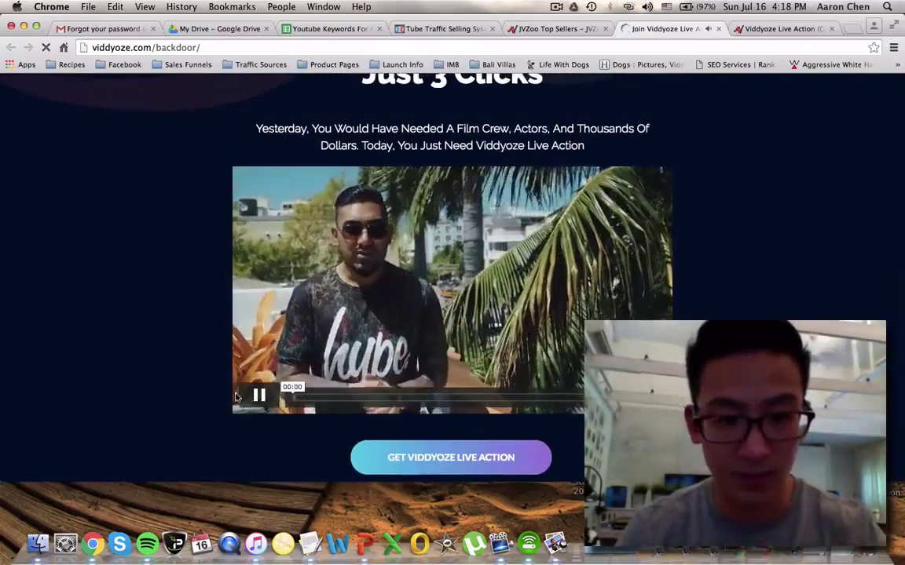
click(261, 398)
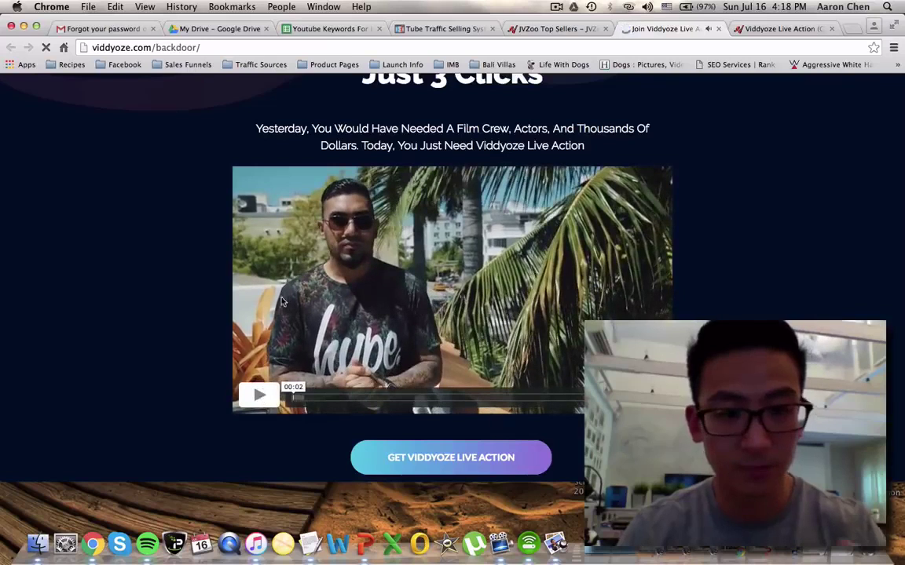
Examine the Viddyoze sales page, including its headline, intro video, customer testimonials and sales copy
scroll(169, 290, up, 5)
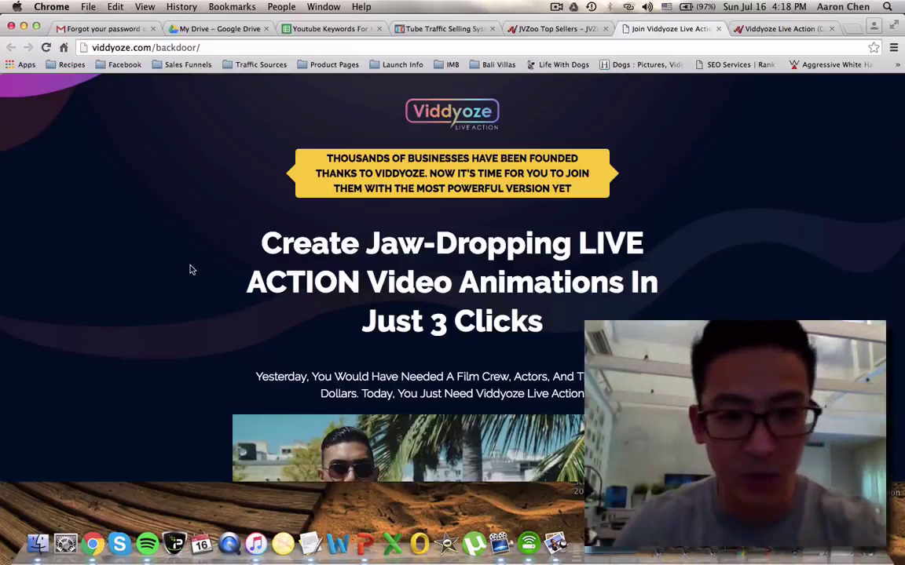
scroll(191, 269, down, 3)
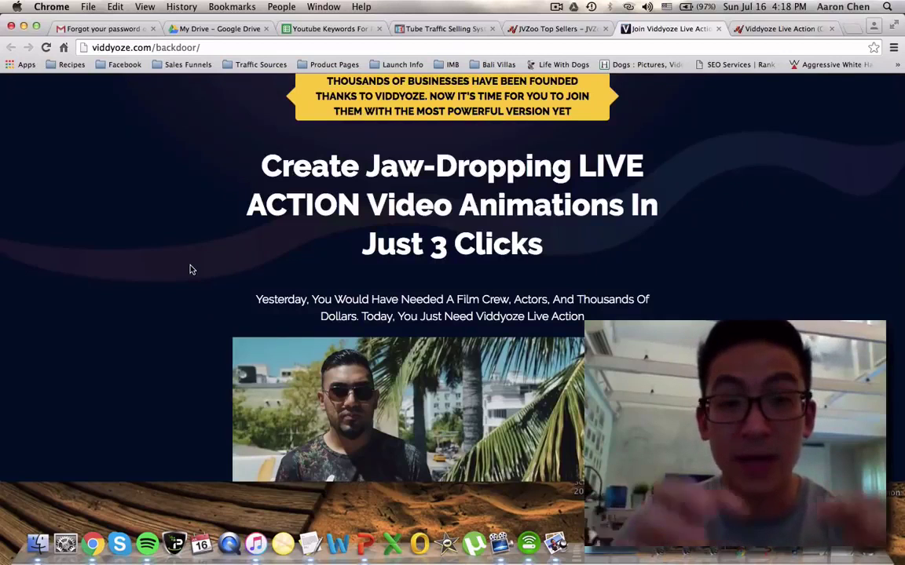
scroll(189, 270, down, 1)
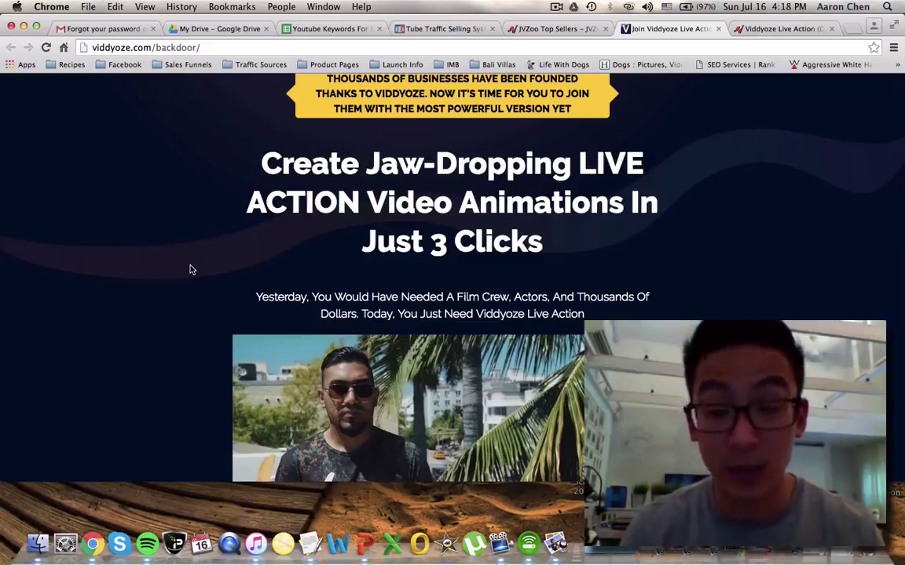
scroll(189, 269, down, 6)
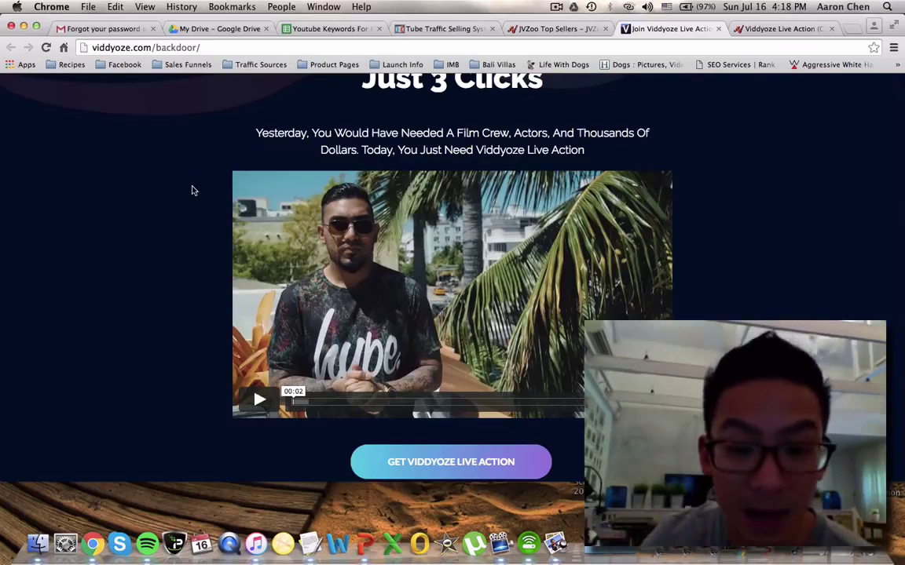
scroll(193, 191, down, 5)
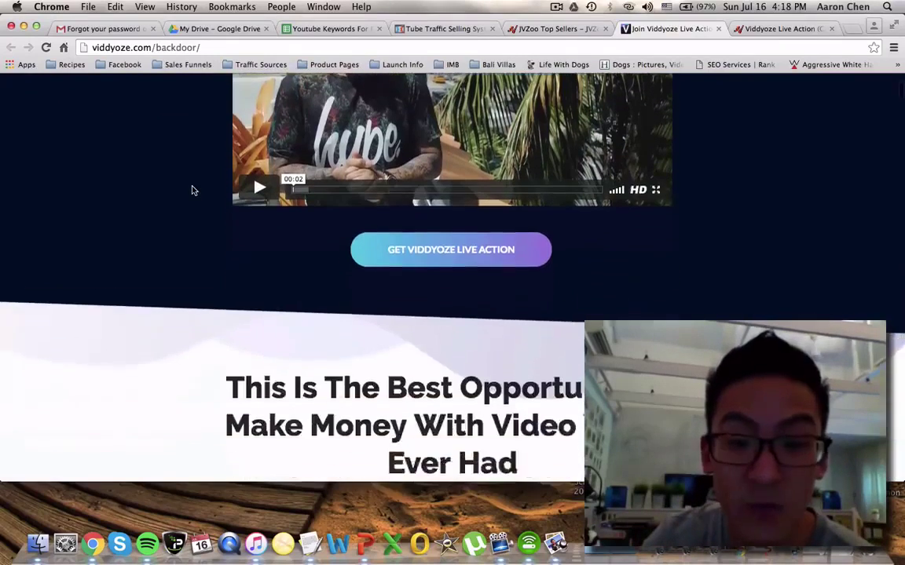
scroll(192, 190, down, 4)
scroll(192, 190, down, 6)
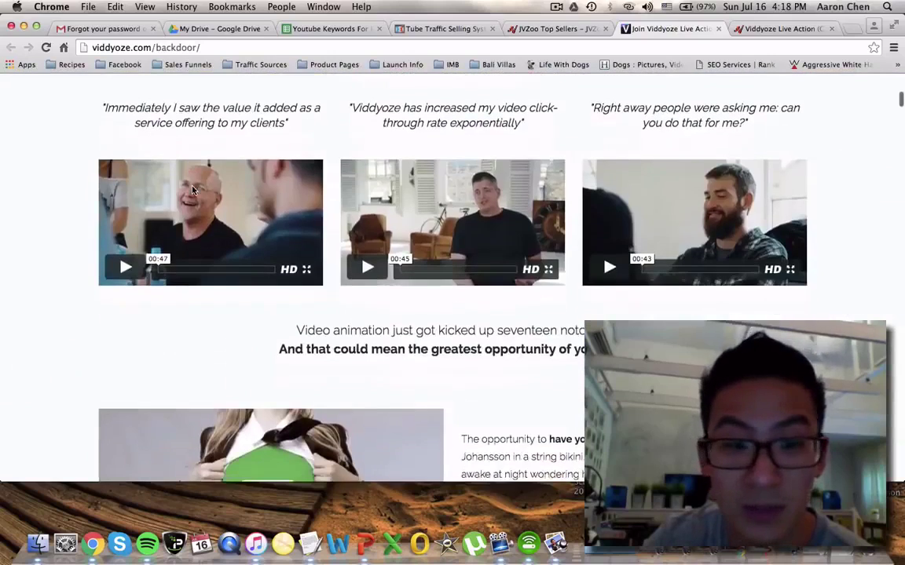
scroll(192, 190, down, 10)
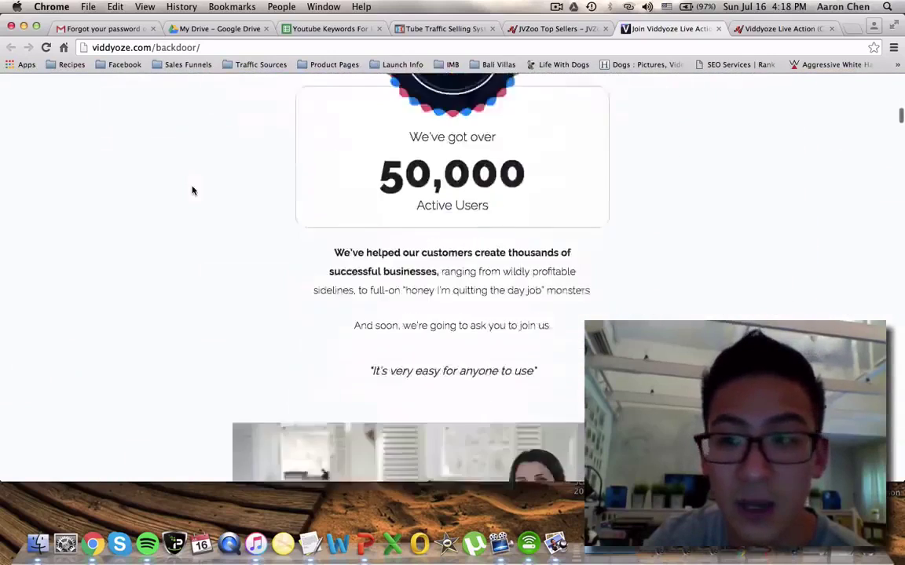
scroll(192, 190, down, 15)
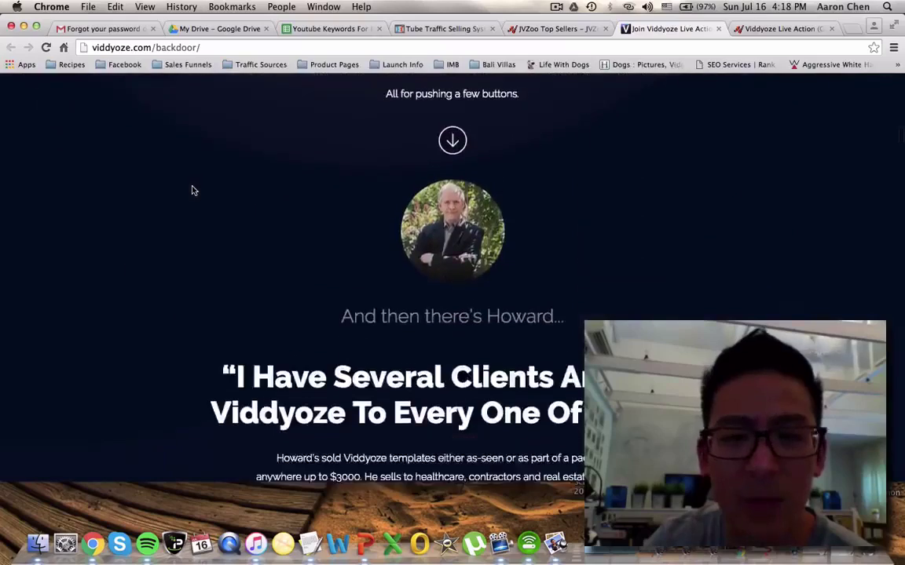
scroll(192, 190, down, 15)
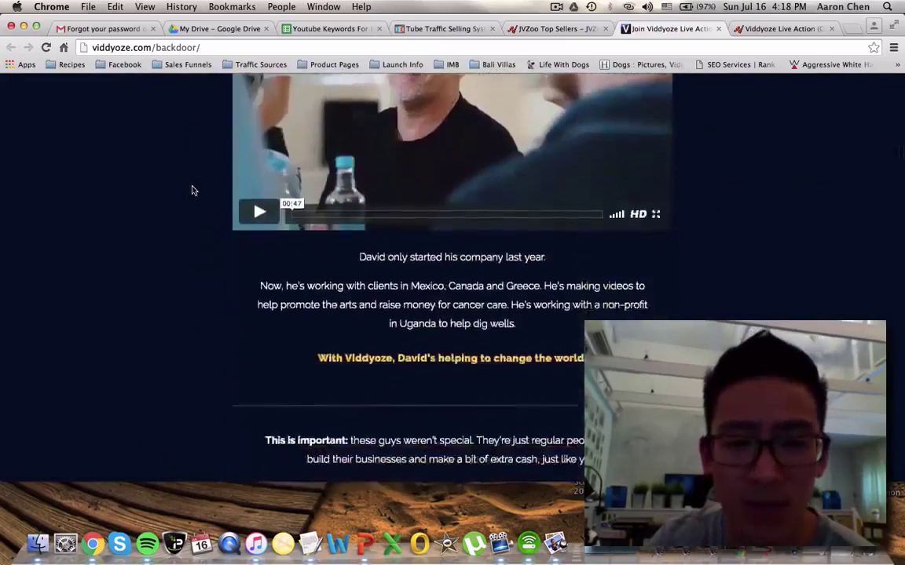
scroll(193, 190, down, 15)
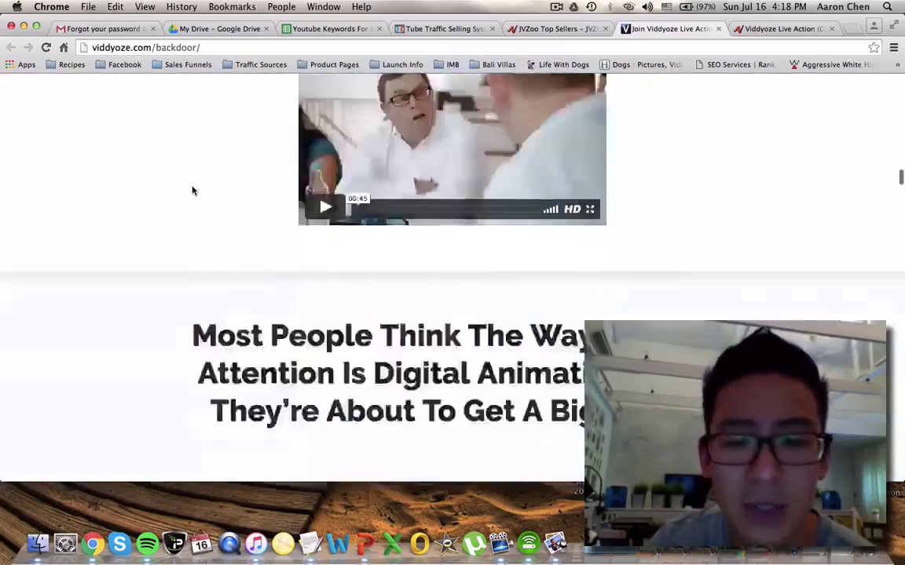
scroll(192, 190, down, 15)
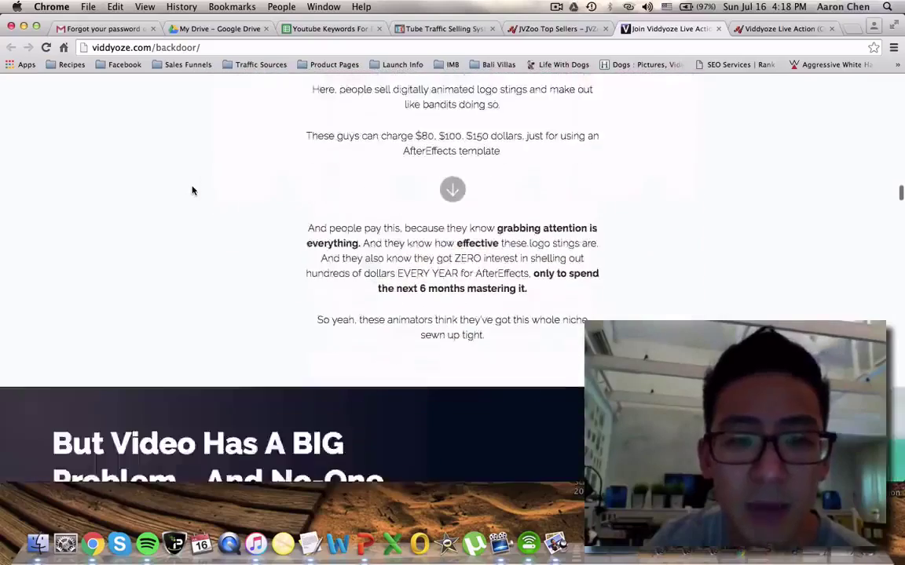
scroll(193, 190, down, 10)
scroll(192, 190, up, 6)
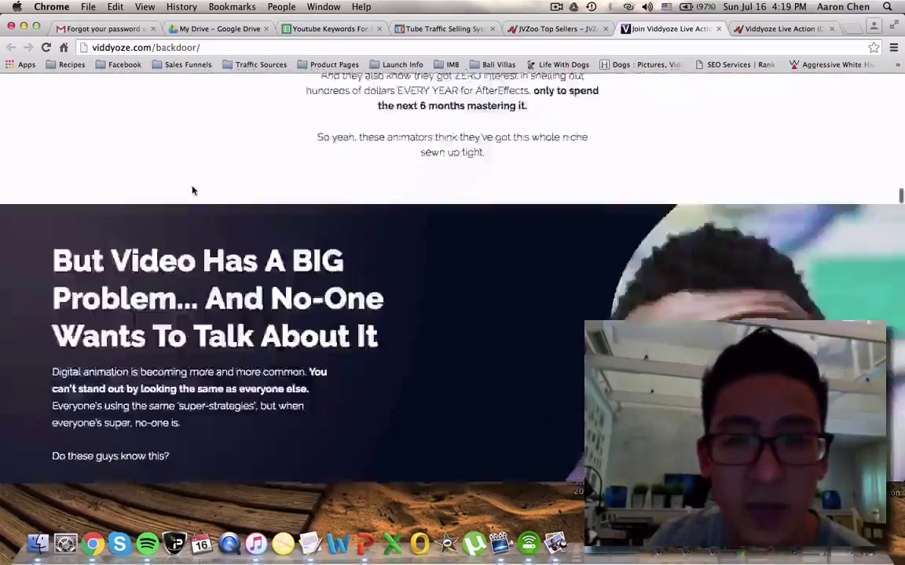
scroll(192, 190, up, 20)
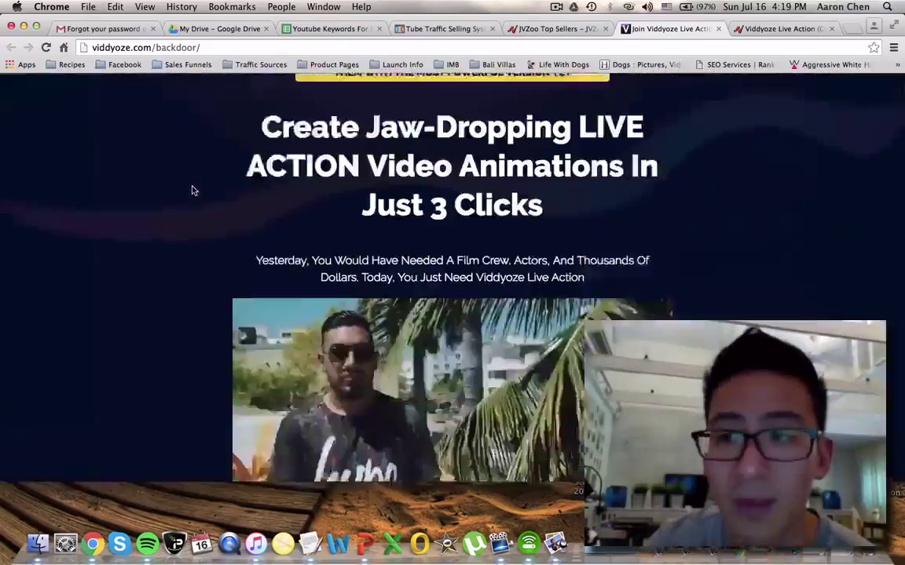
scroll(193, 190, up, 3)
scroll(192, 190, down, 3)
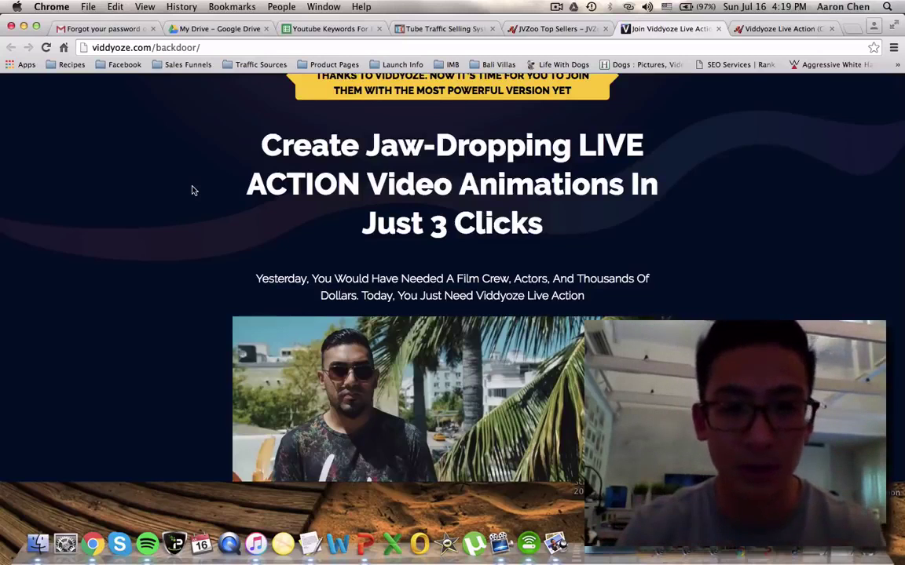
scroll(192, 190, up, 3)
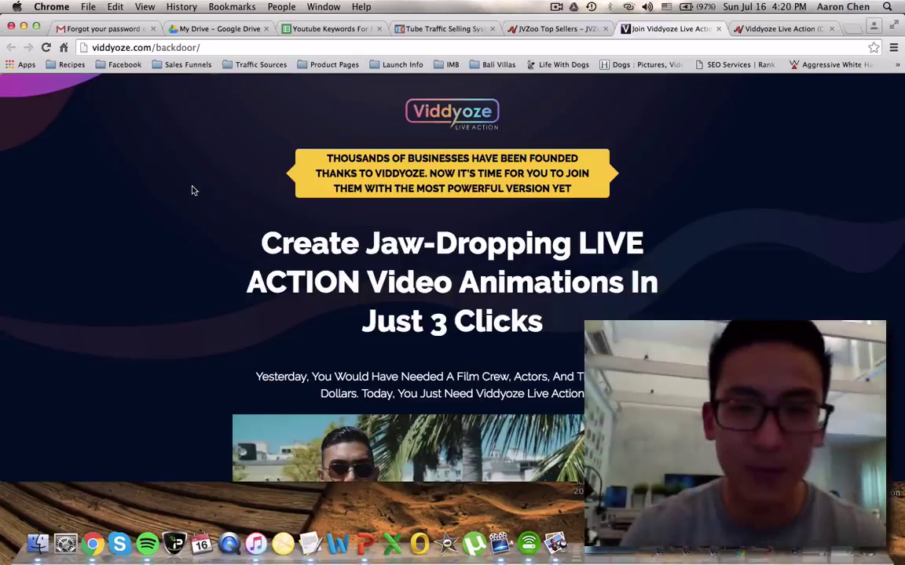
scroll(194, 190, down, 3)
scroll(194, 190, up, 3)
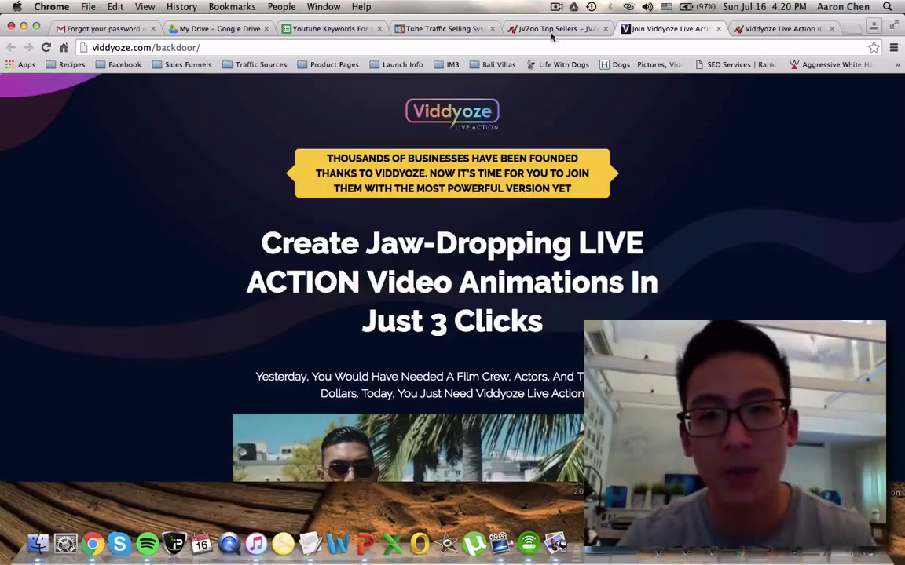
Return to the product's JVZoo affiliate information page, switch to TextEdit and create a new blank document
click(779, 28)
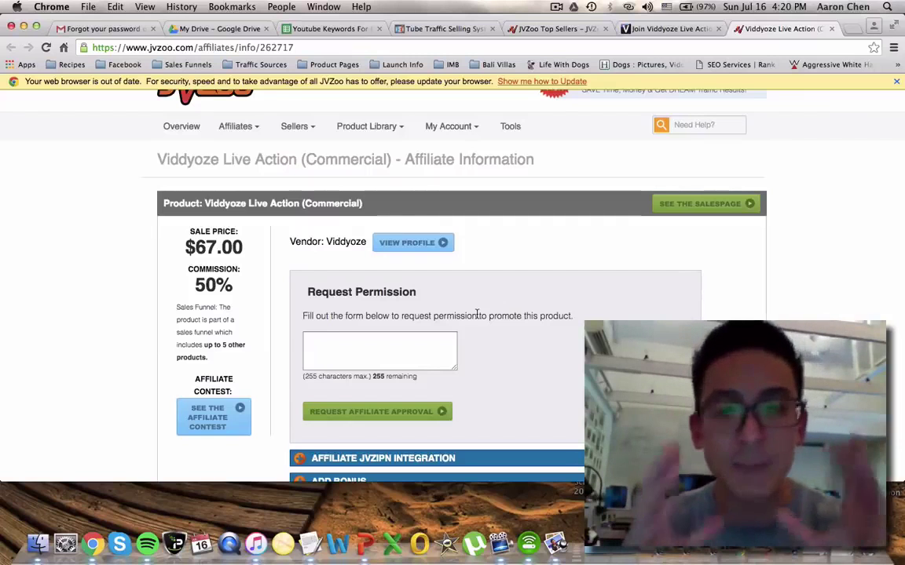
click(309, 536)
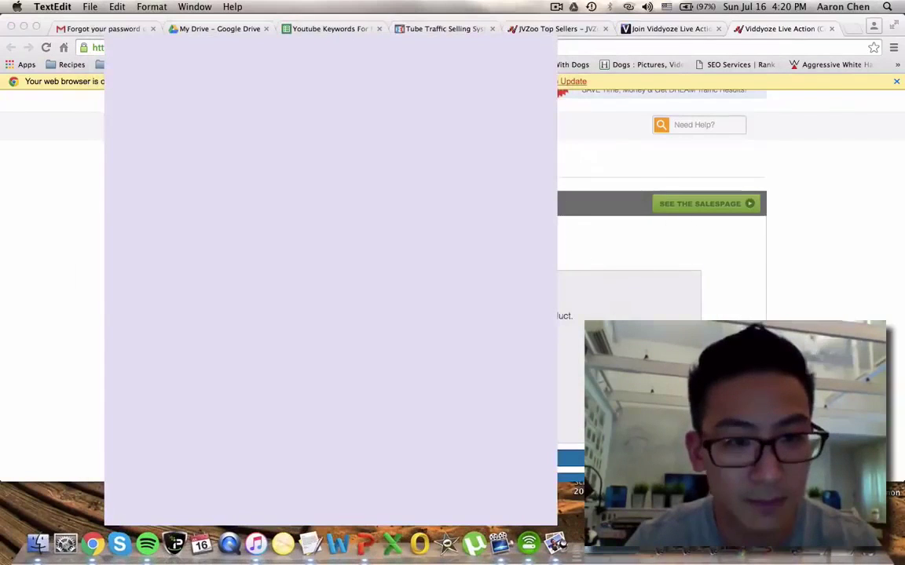
key(super+w)
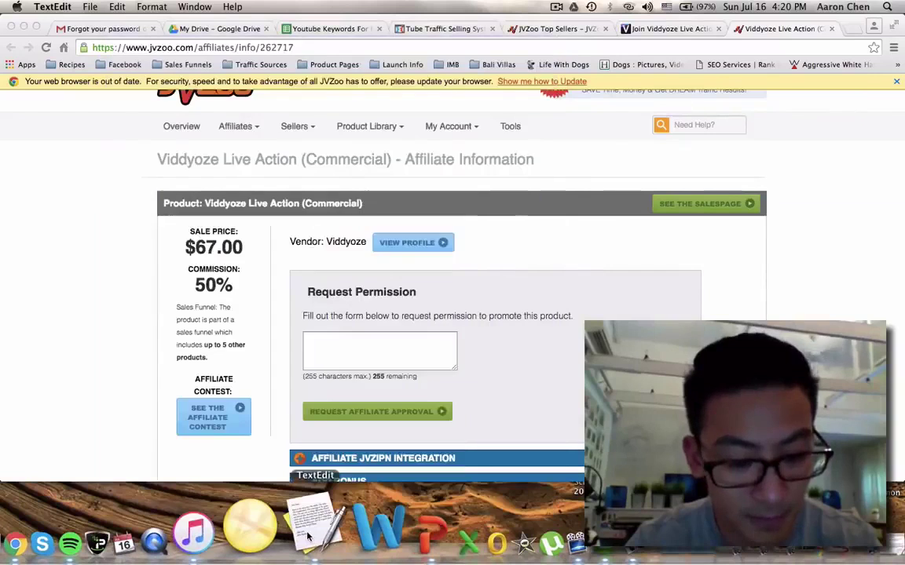
right_click(309, 536)
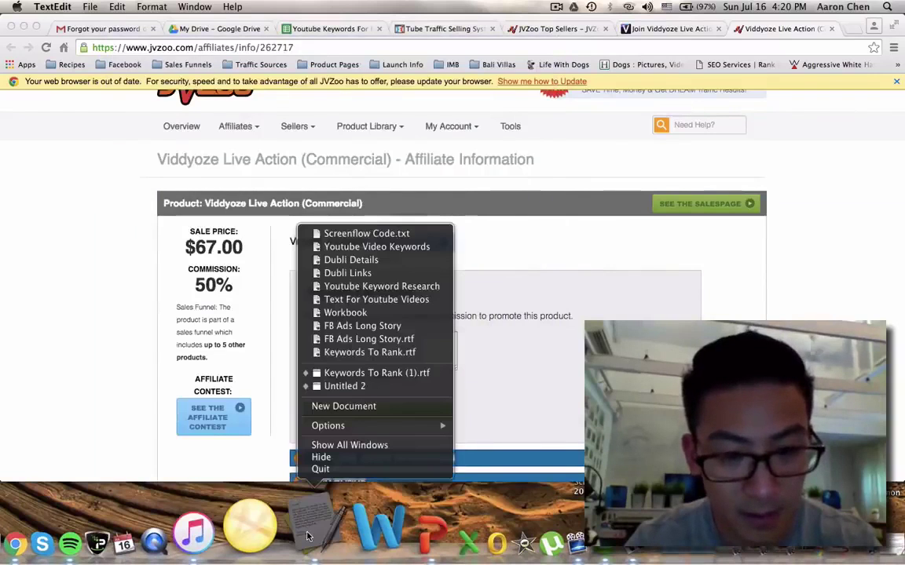
click(357, 407)
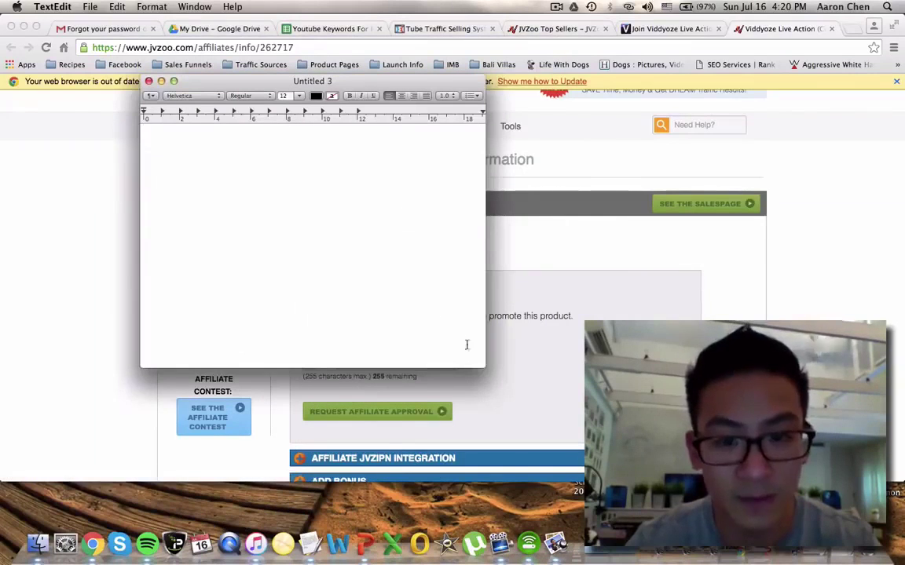
Enlarge and reposition the blank document's window, and set its font size to 30
drag(484, 366, 665, 446)
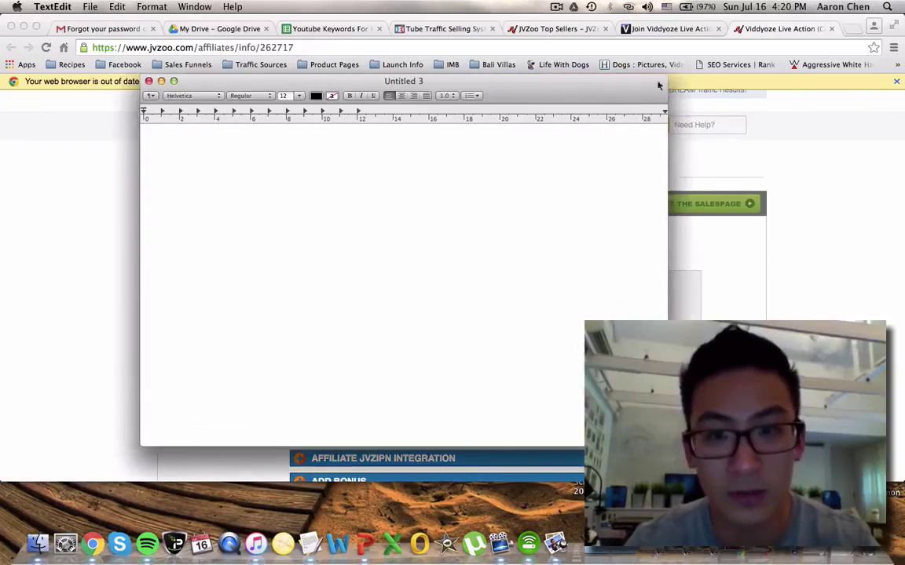
drag(587, 84, 630, 46)
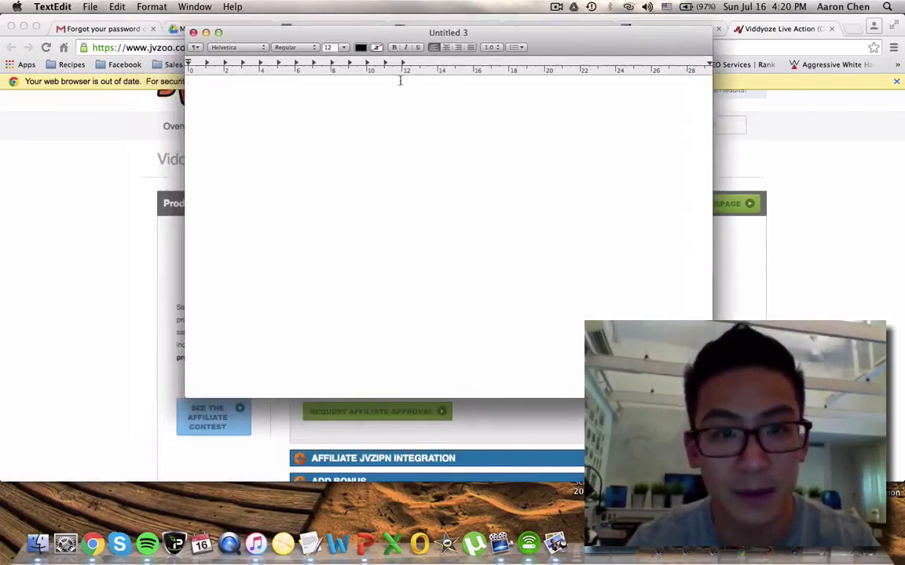
double_click(328, 47)
text(30)
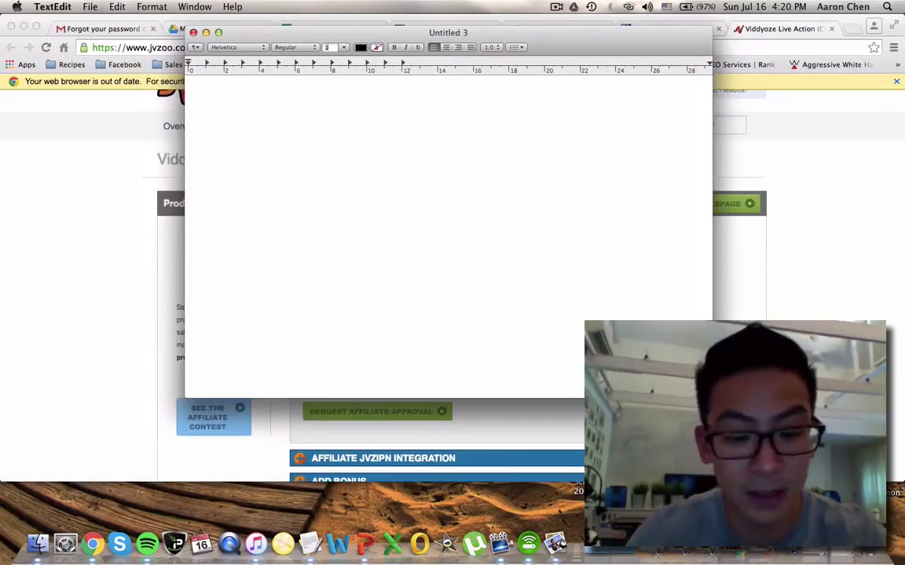
key(Return)
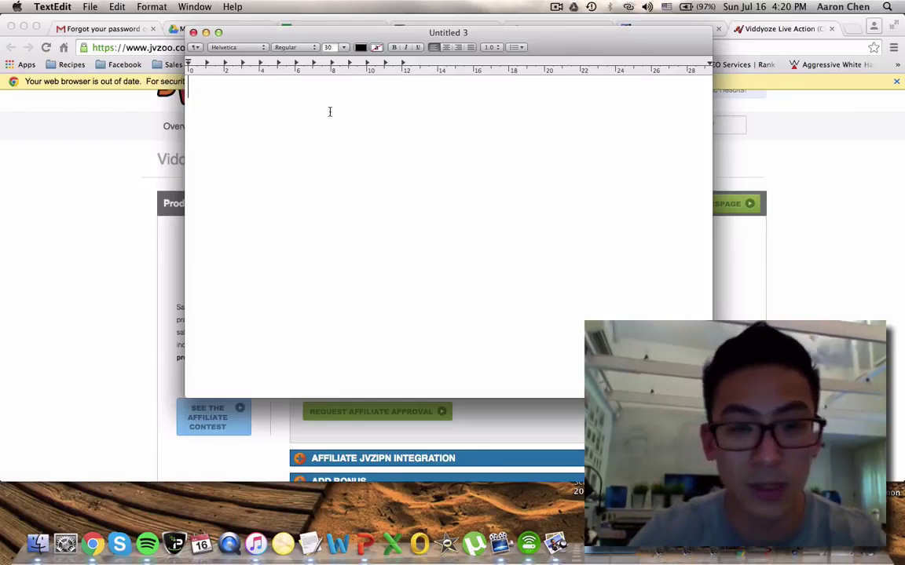
Set the font size to 40 and write "TRAFFIC > JVZOO PROMO LINK" as the document's first line
double_click(328, 47)
text(40)
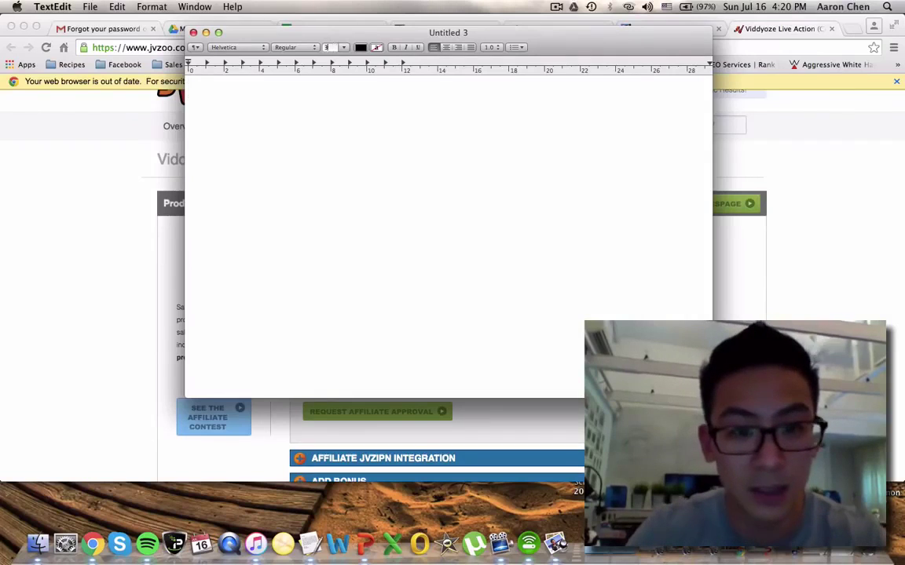
key(Return)
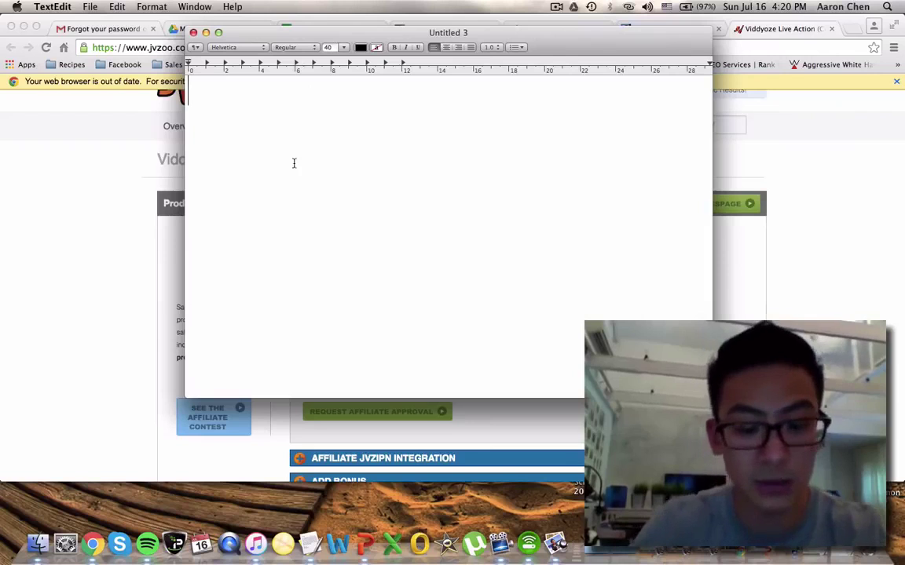
text(TRAFFIC >)
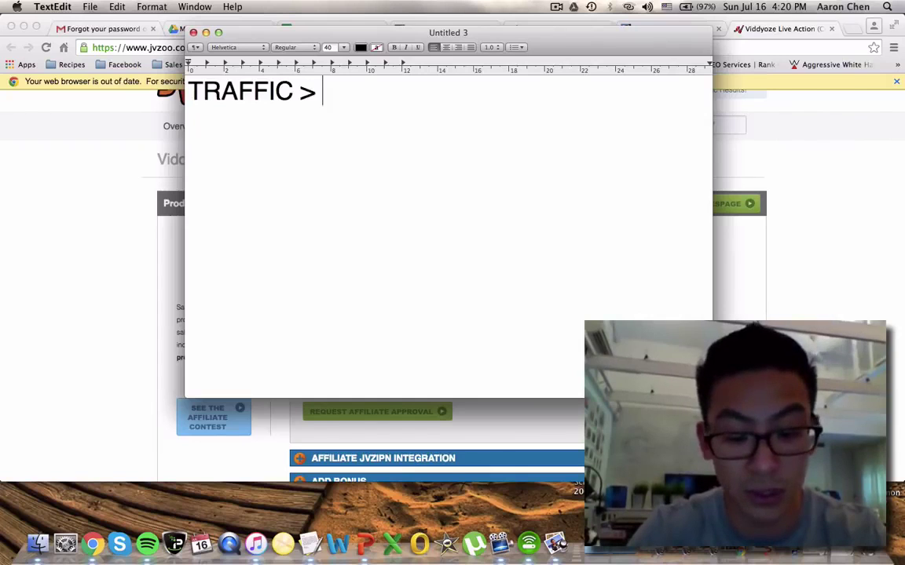
text( JZ)
key(BackSpace)
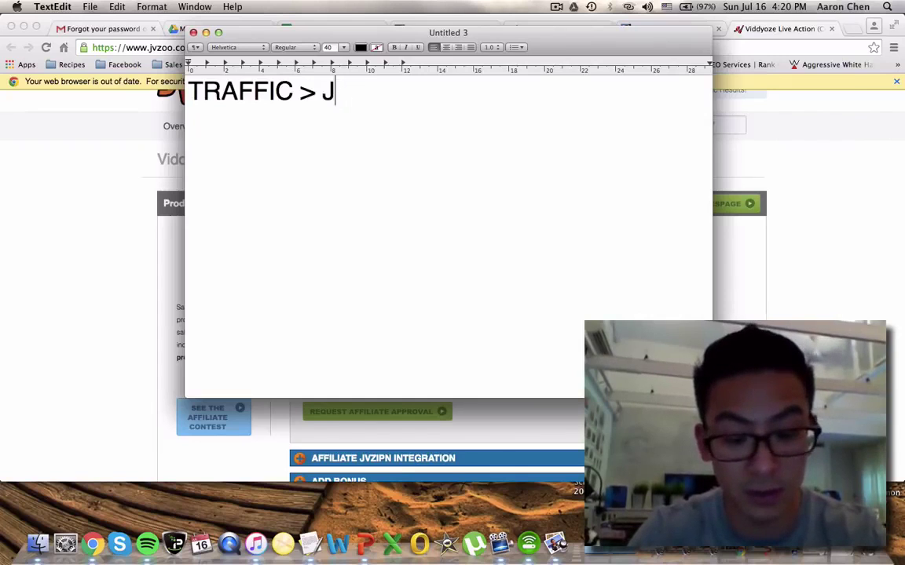
text(VZOO PROMO LINK)
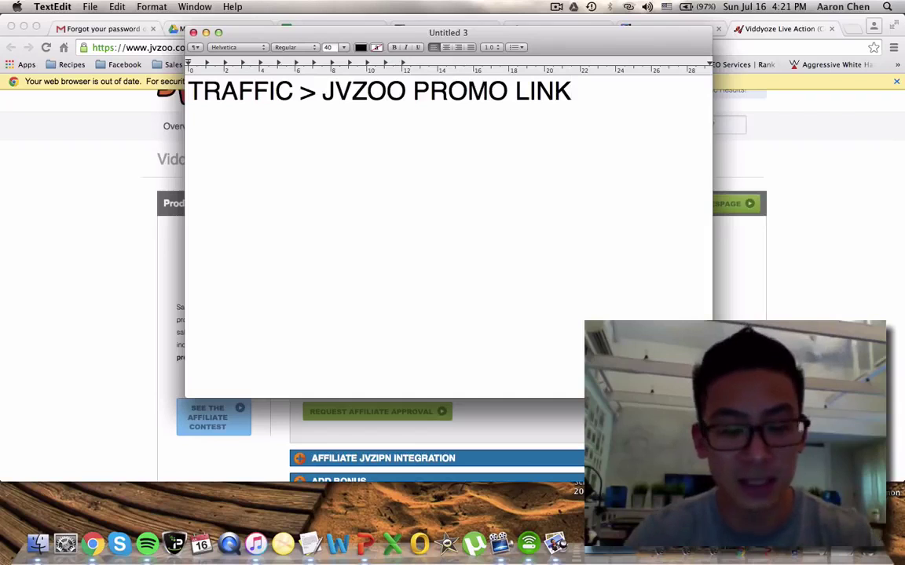
Append "XX" to the first line, try a dark red background highlight on the whole line, and undo the highlight
text(XX)
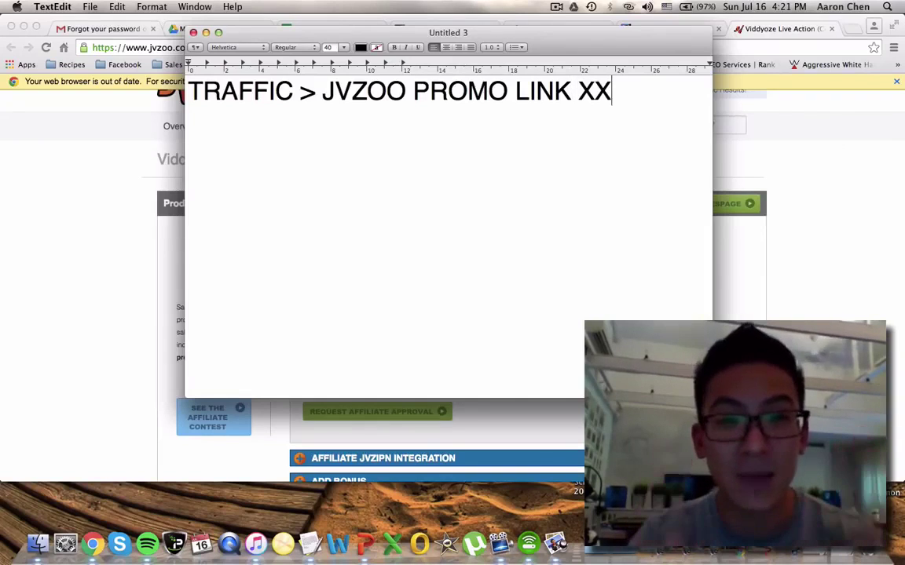
drag(618, 100, 187, 92)
click(378, 49)
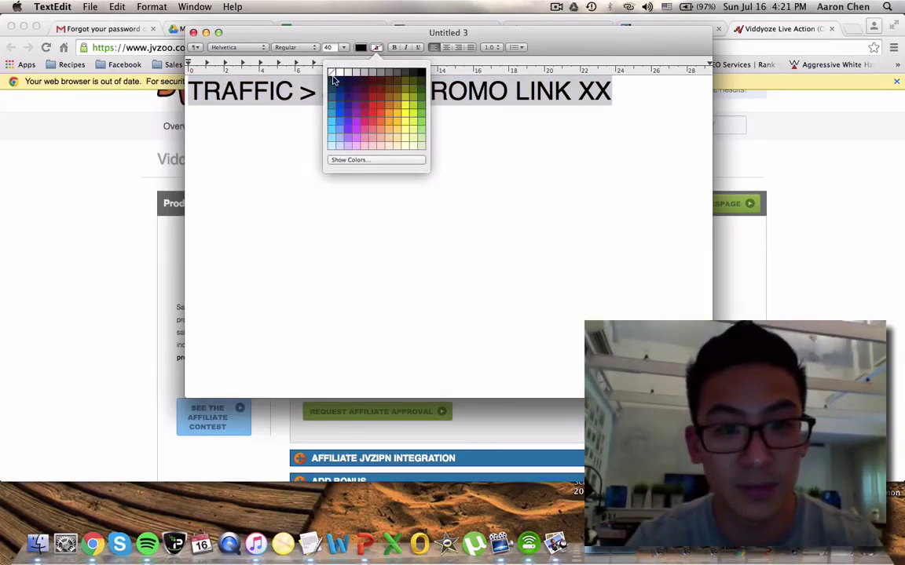
click(371, 95)
click(450, 139)
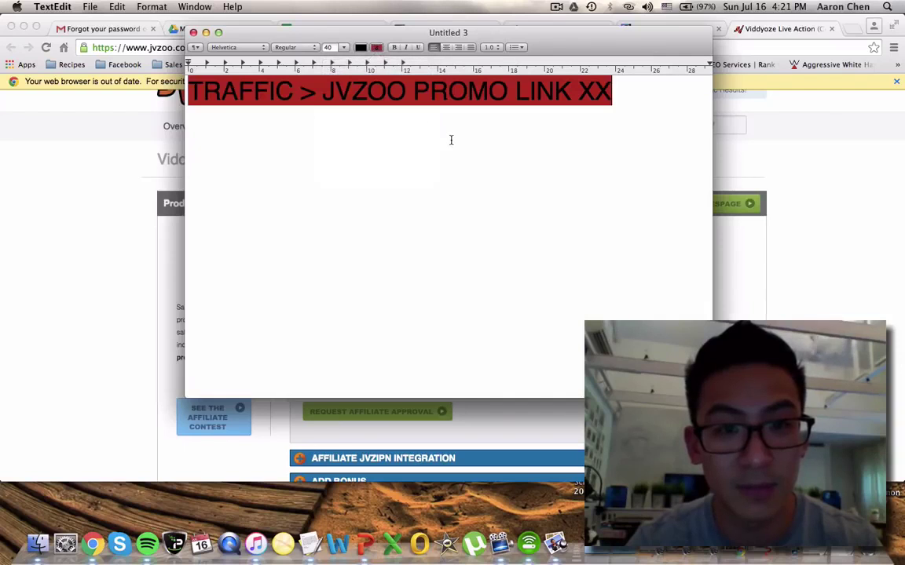
key(super+z)
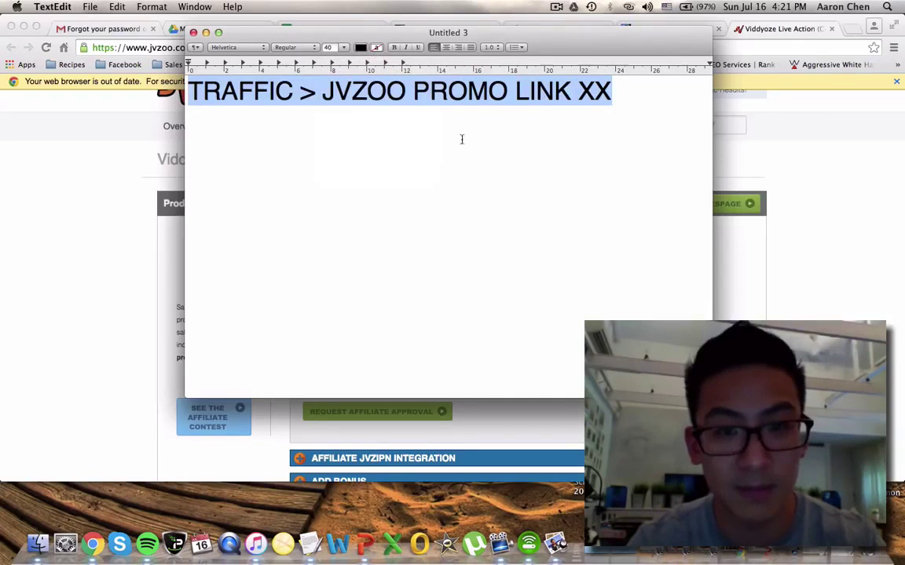
Delete the "XX" from the end of the first line and leave the text cursor there
click(613, 90)
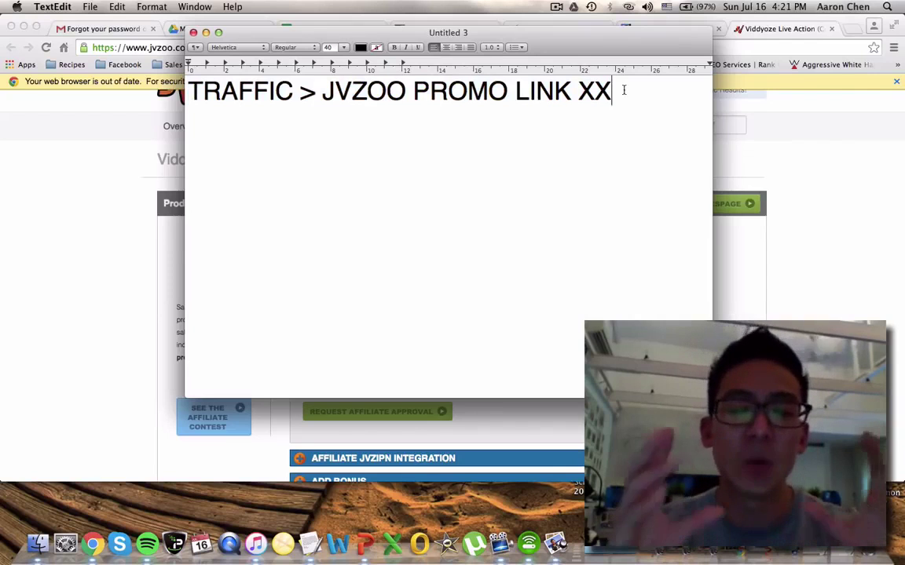
key(BackSpace)
key(BackSpace)
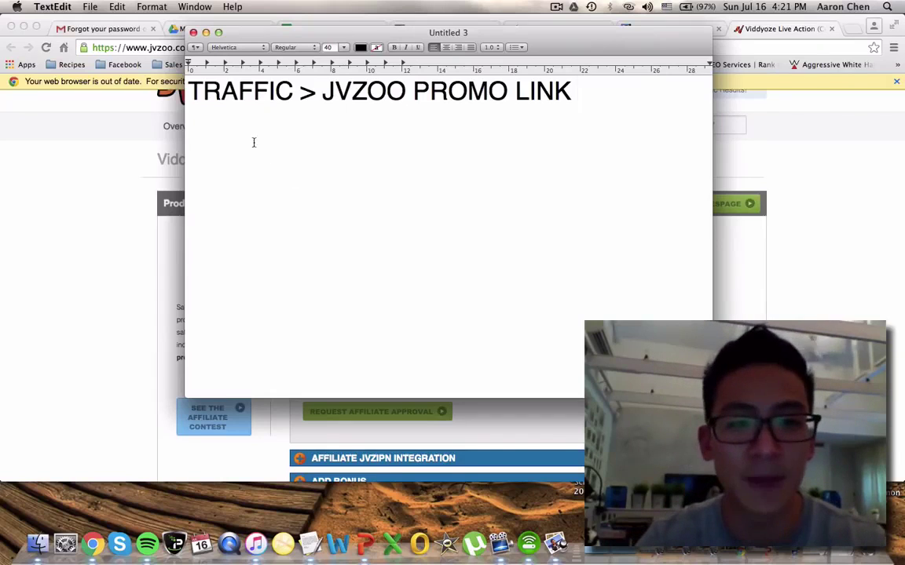
key(super+Left)
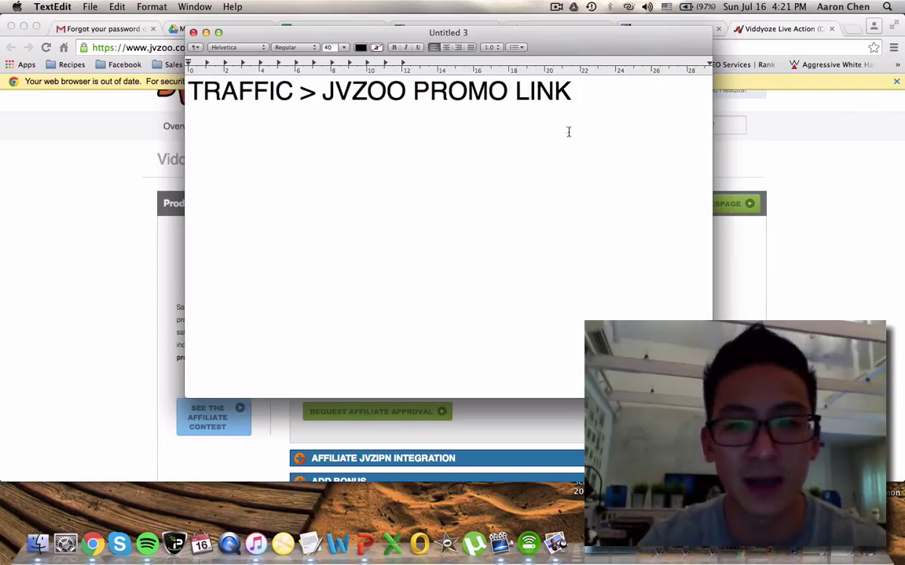
click(580, 92)
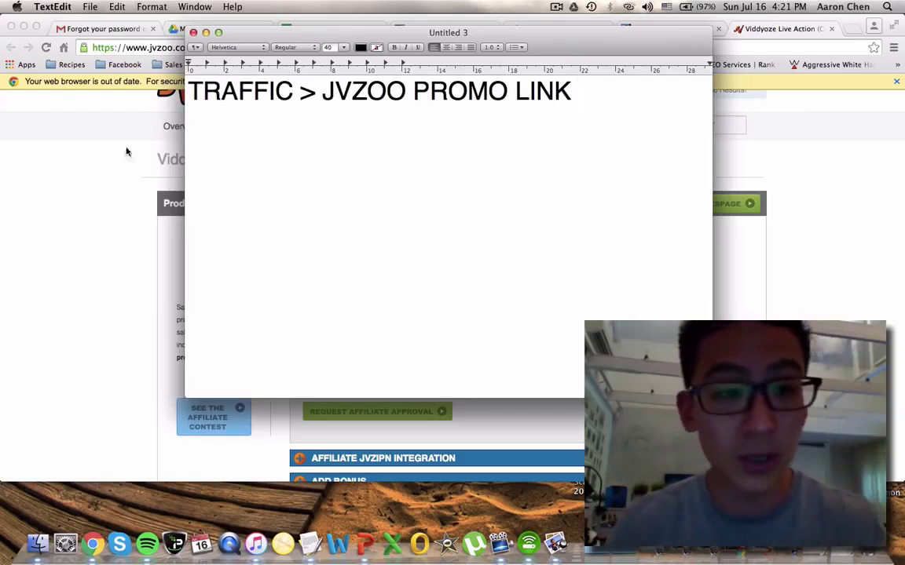
Switch to Chrome, view the Viddyoze sales page again, and return to the product's JVZoo affiliate information page
click(100, 158)
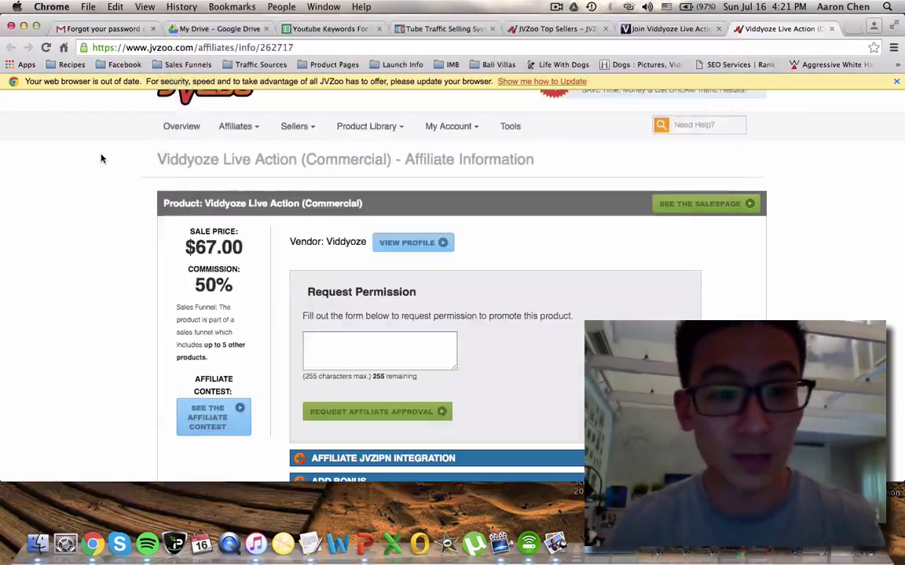
click(666, 29)
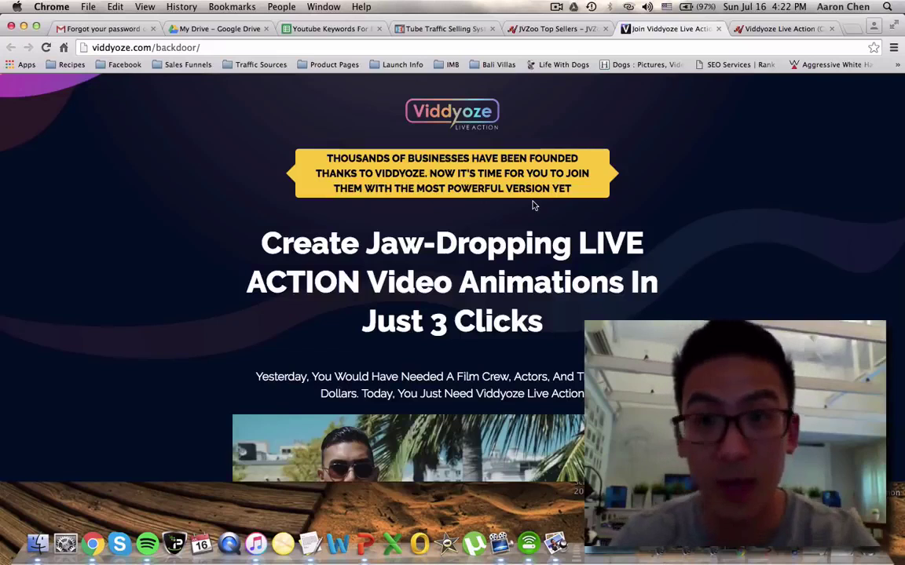
click(781, 29)
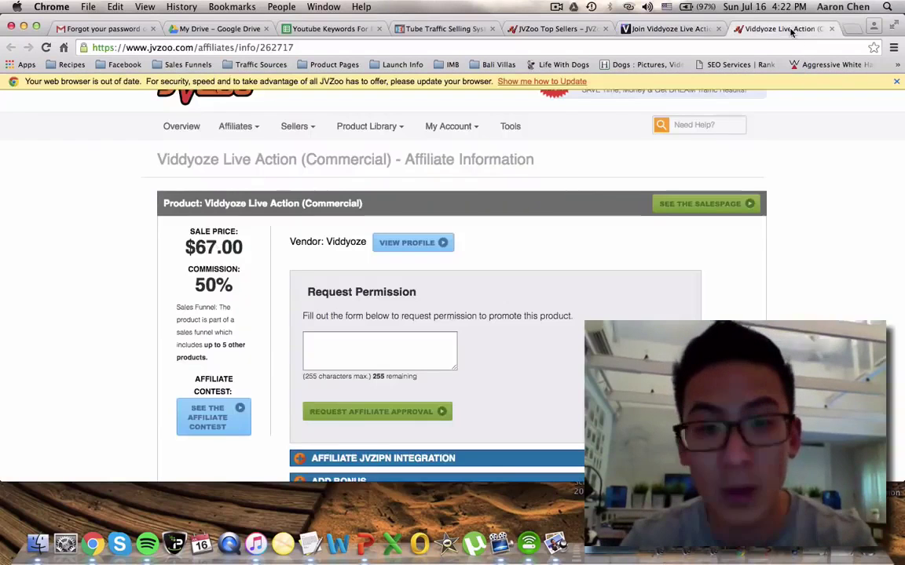
Switch back to TextEdit and, after a blank line, begin a second funnel line reading "TRAFFIC > LP >"
click(311, 543)
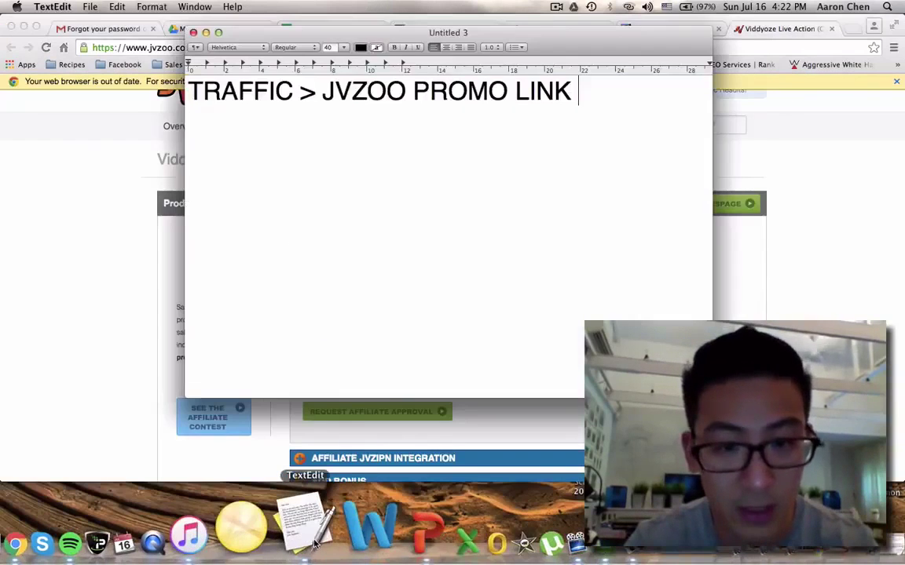
key(Return)
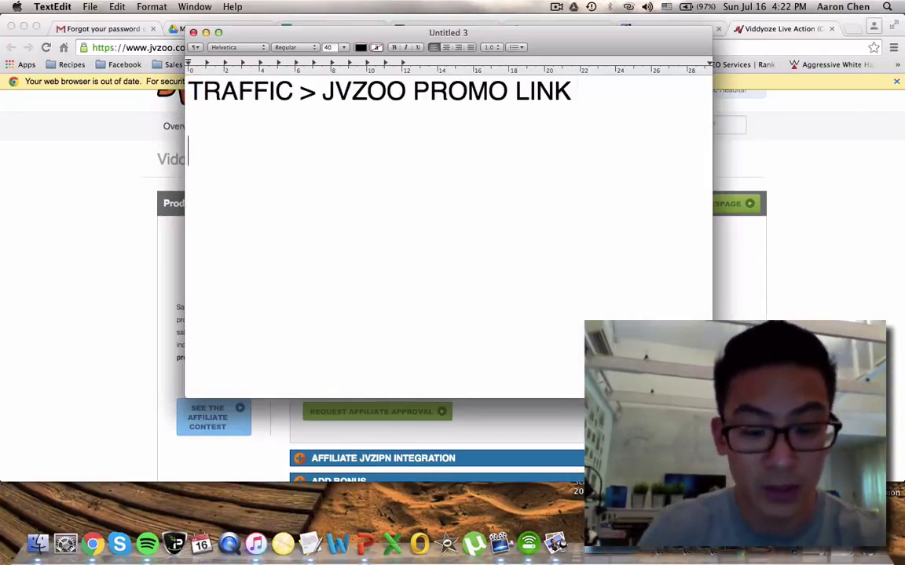
text(TRAFFIC )
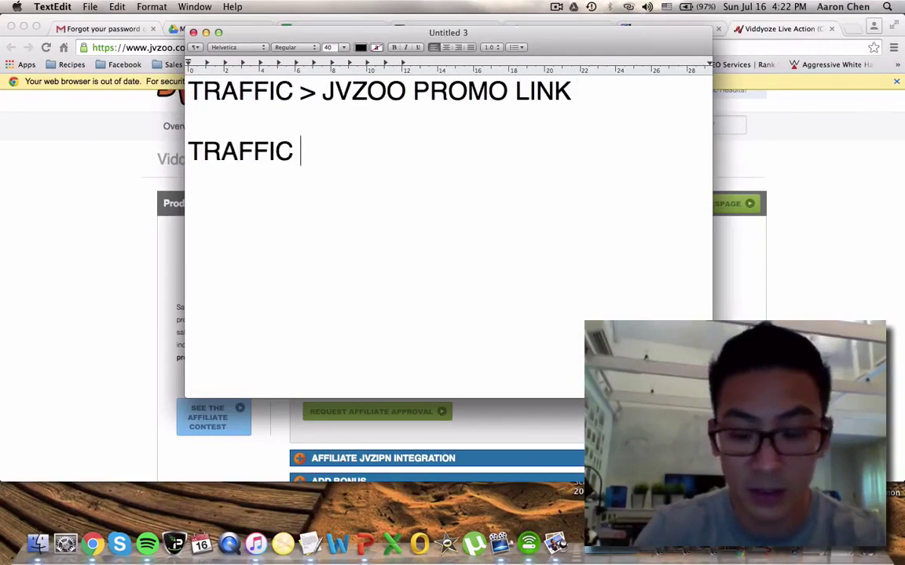
text(> LP)
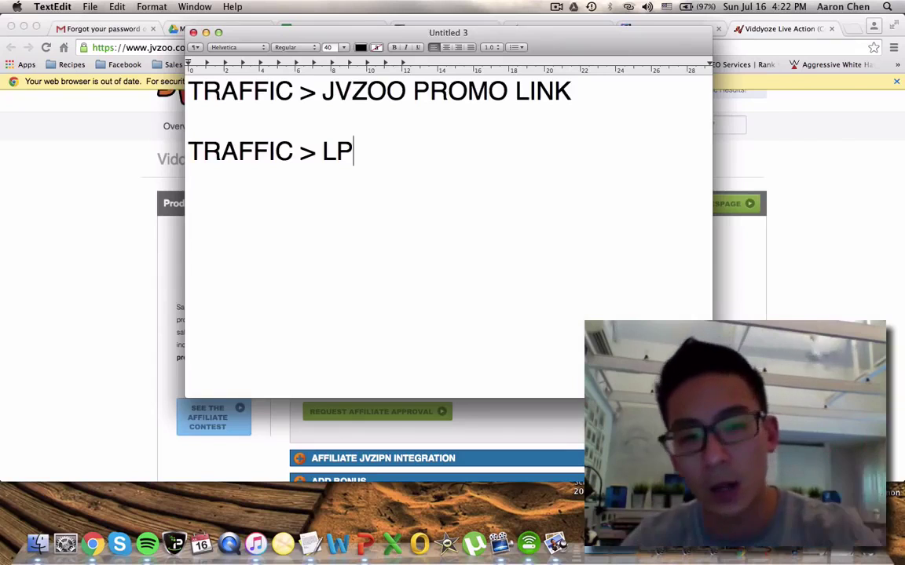
text(>)
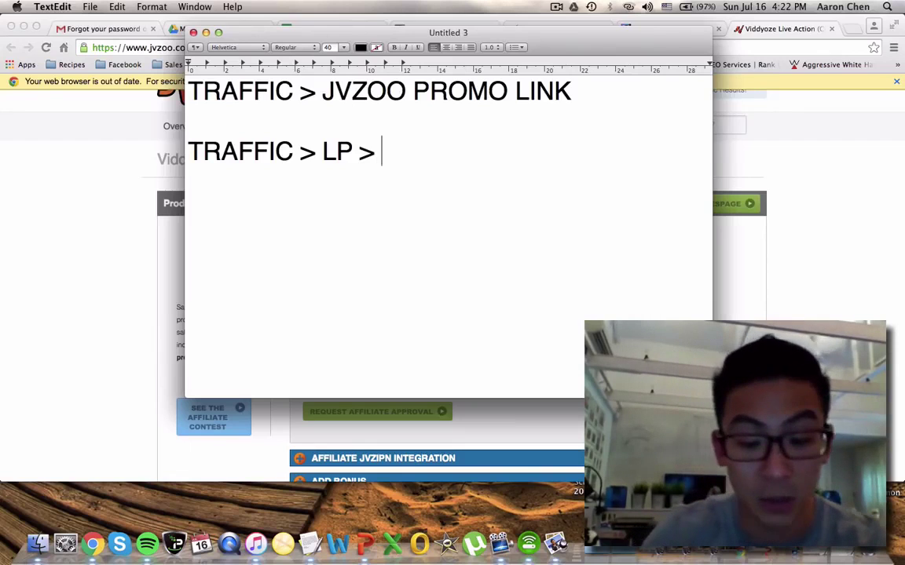
Try "JVZOO LINK" as the ending of the second funnel line and erase that ending
text( JVZOO )
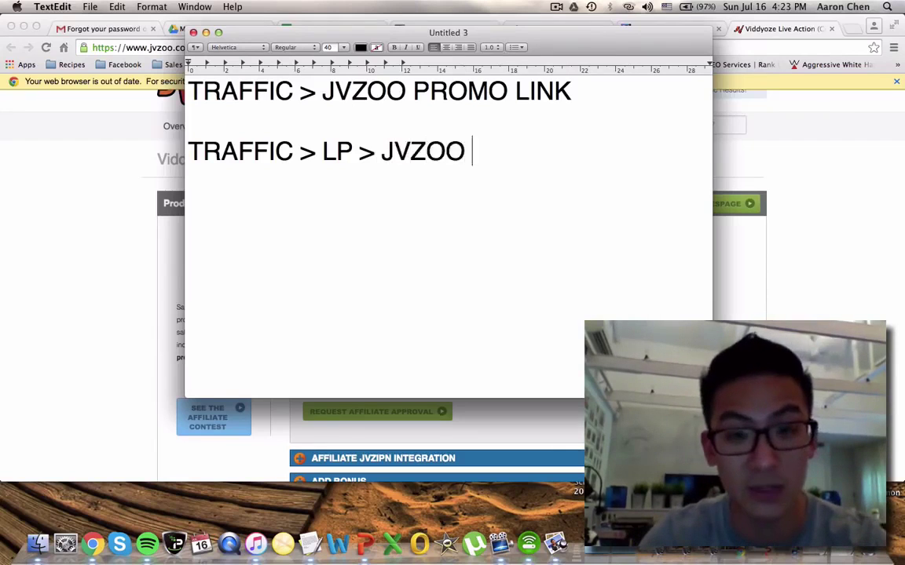
text(LINK)
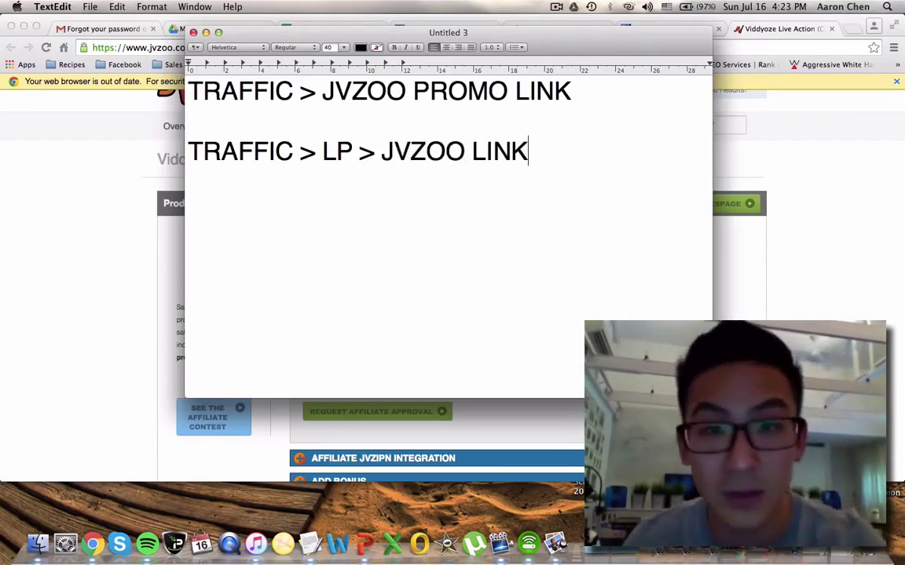
key(BackSpace)
key(BackSpace)
key(BackSpace)
key(BackSpace)
key(BackSpace)
key(BackSpace)
key(BackSpace)
key(BackSpace)
key(BackSpace)
key(BackSpace)
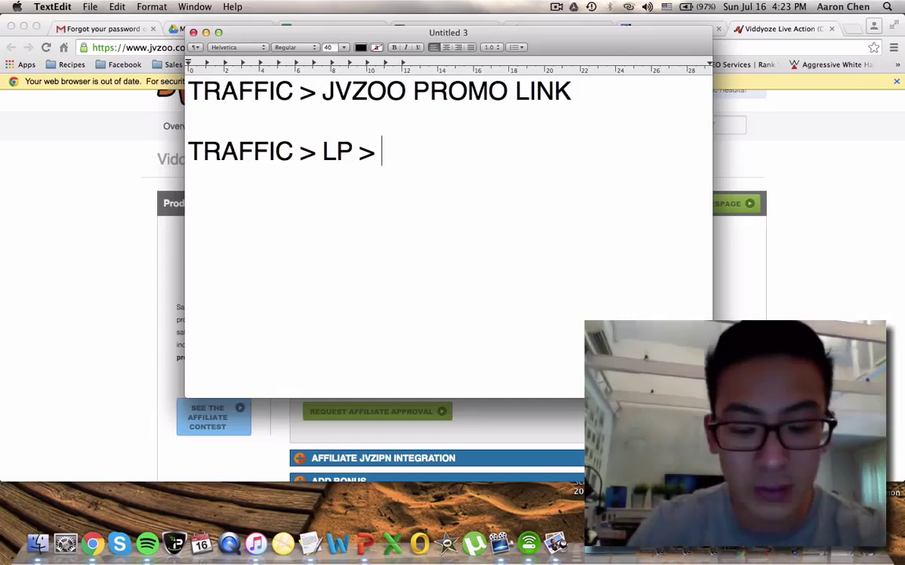
Add "VALUE SERIES" after "LP >" in the second funnel line
text(VALU SE)
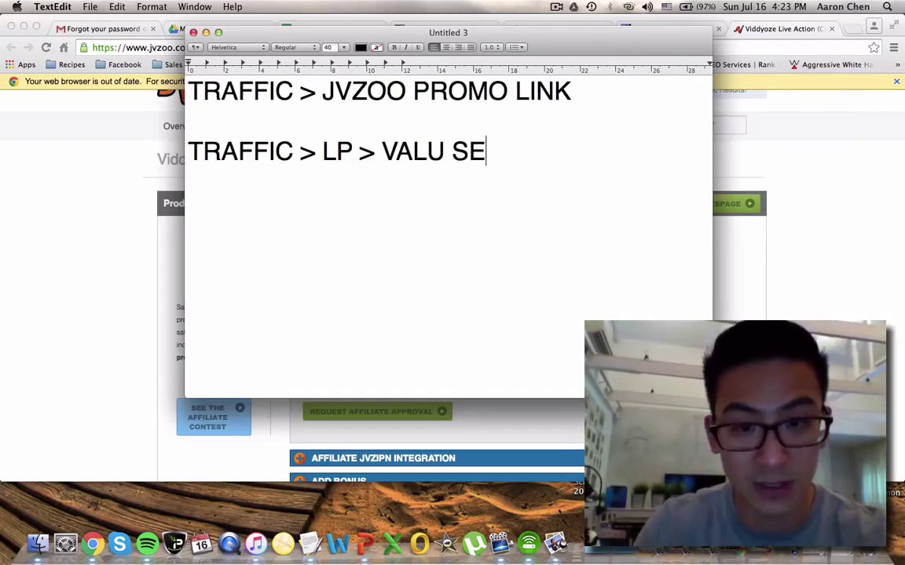
key(BackSpace)
key(BackSpace)
key(BackSpace)
text(E SE)
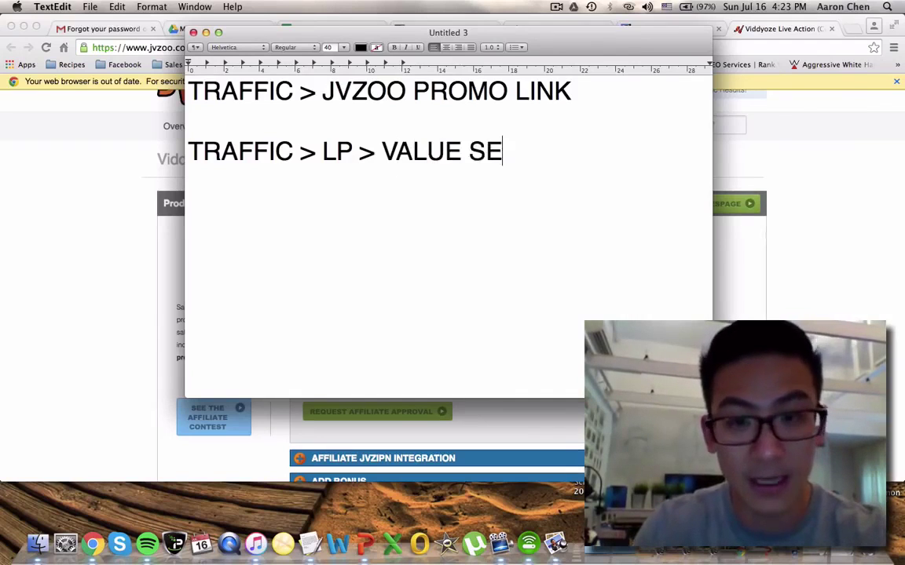
text(RIES)
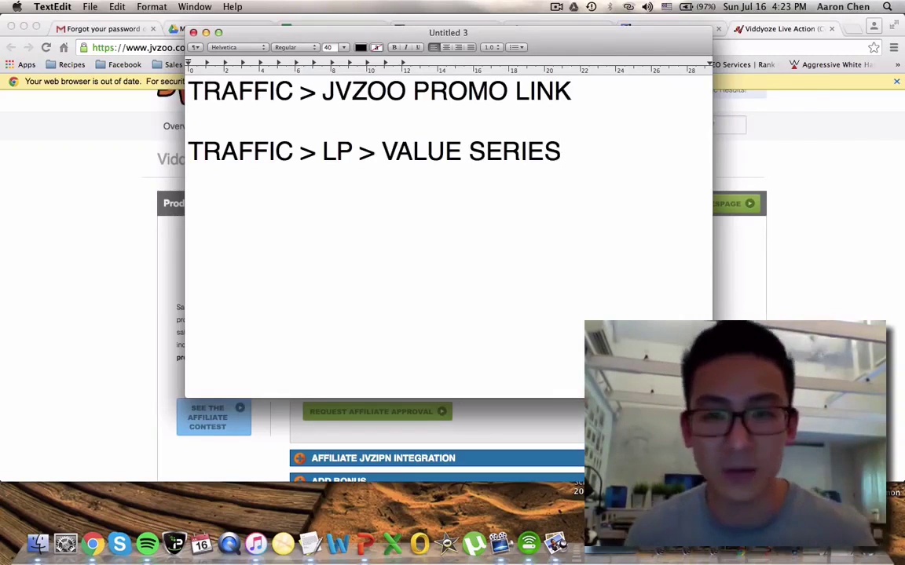
Append a parenthetical note to the value series entry reading "3-4 VIDEOS - CAN ADD TONS OF VALUE"
text( ()
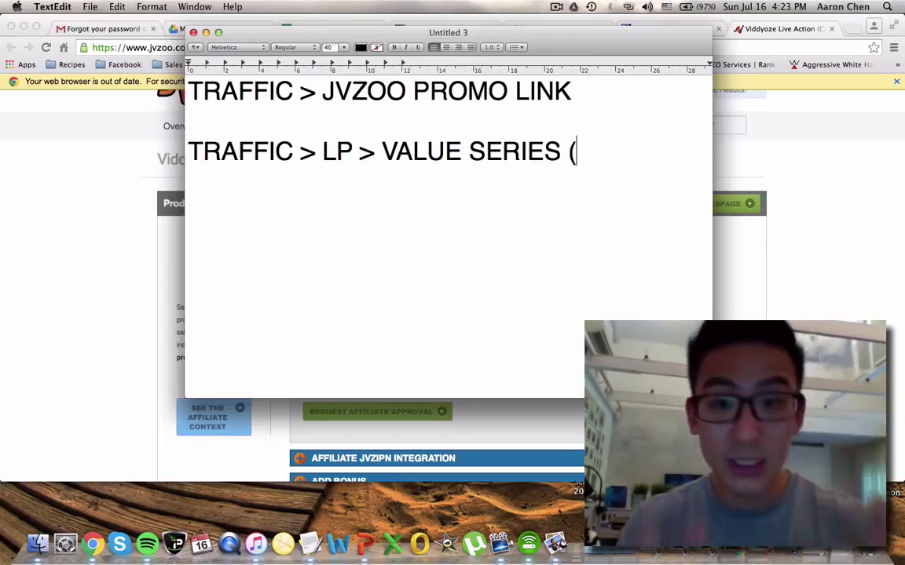
text(3-)
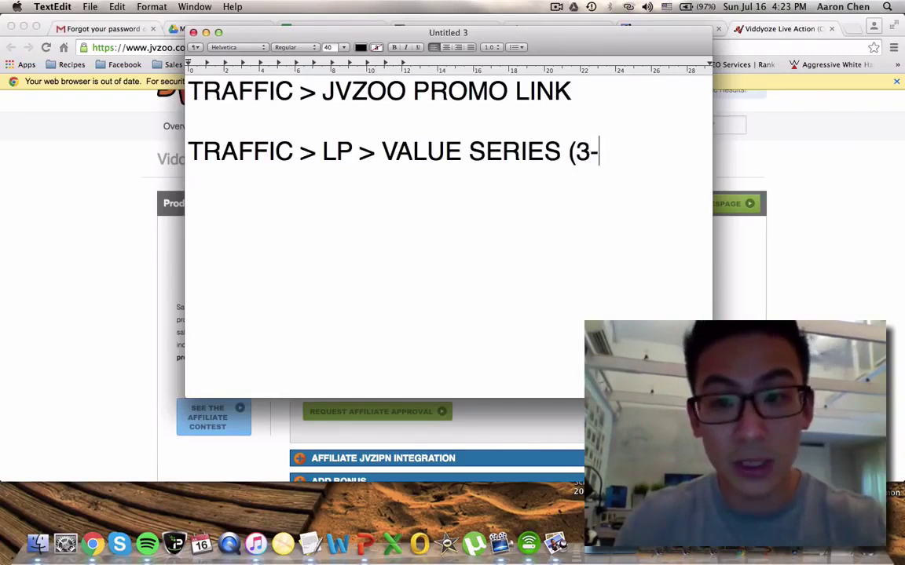
text(4 VIDEOS)
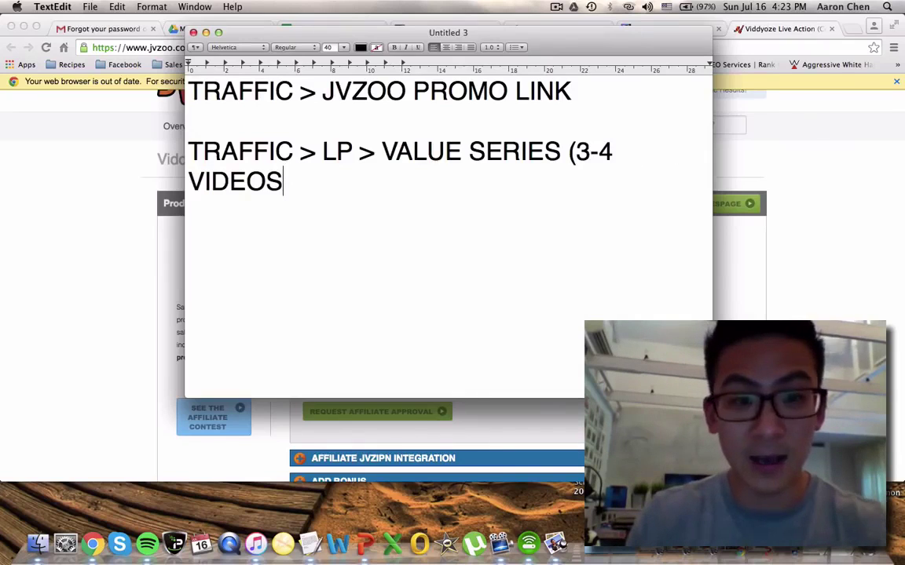
text( - )
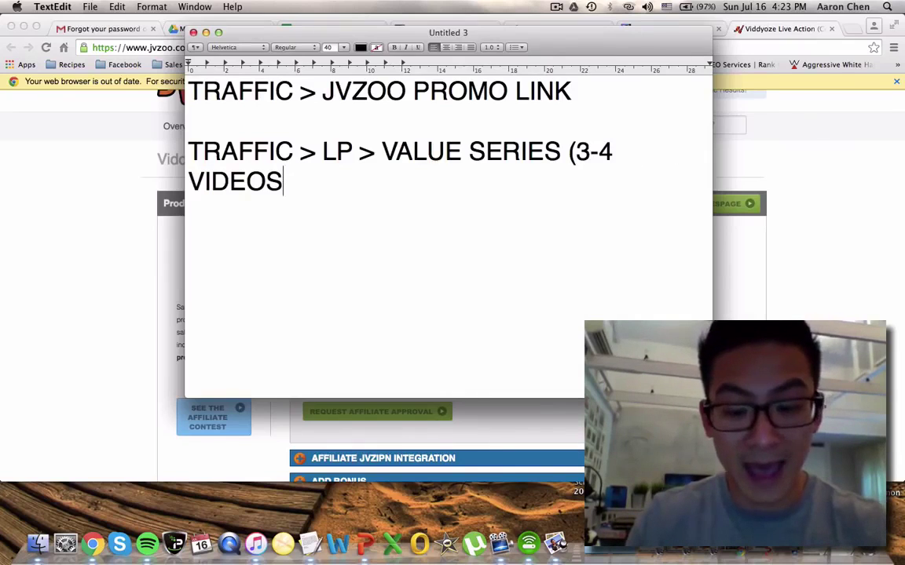
text(CAN ADD)
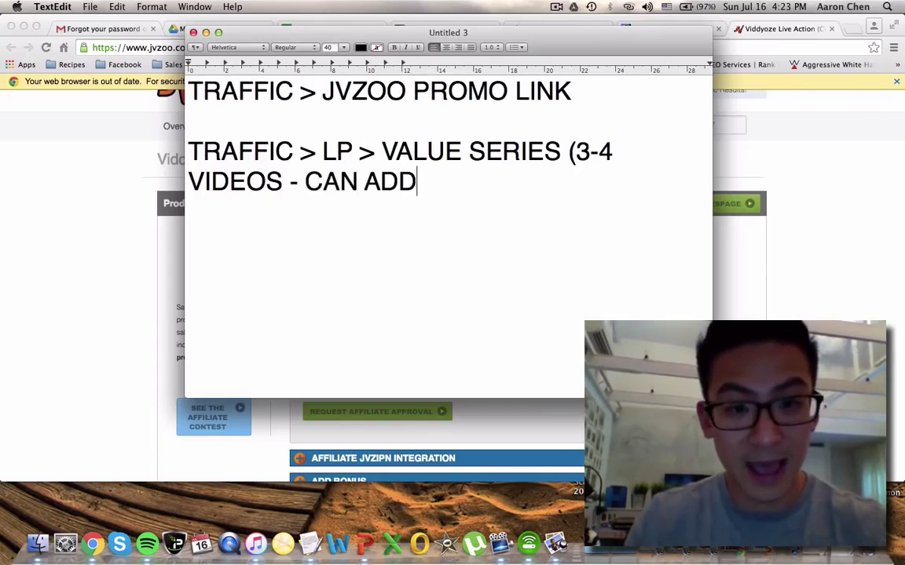
text( TONS OF VALUE))
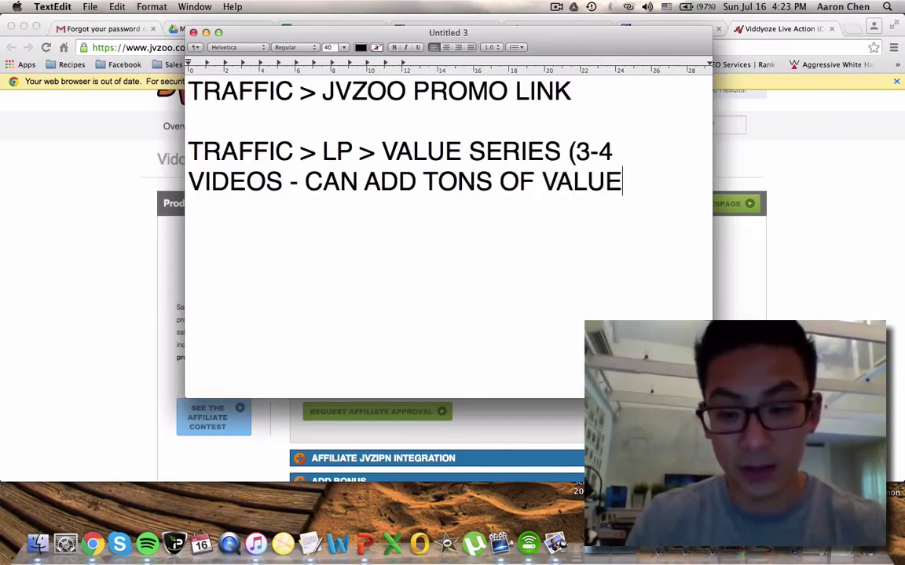